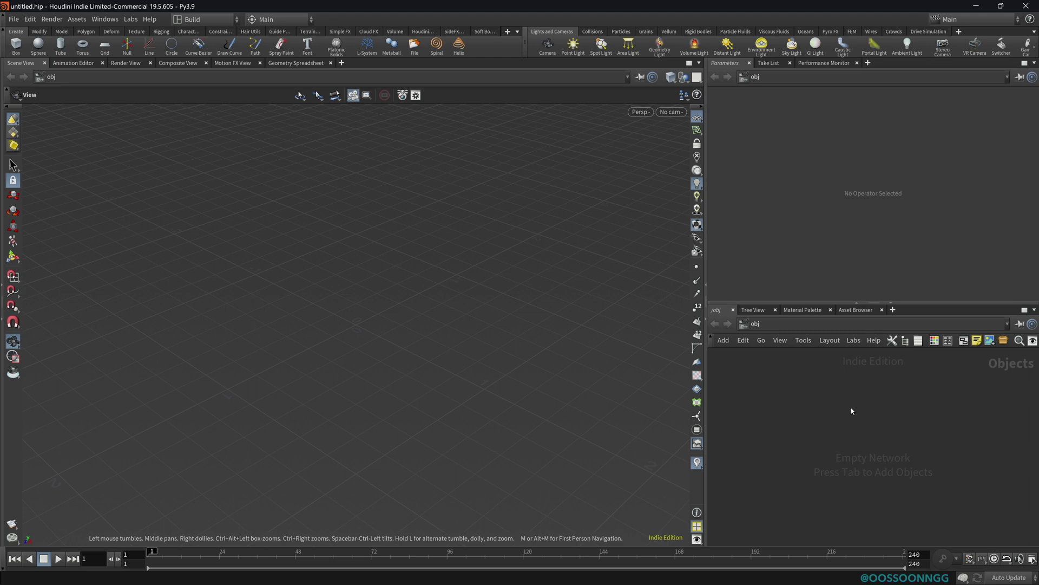
- Widen the parameter and network panes, then create a Geometry object and go inside it
left_click_drag(706, 306, 556, 325)
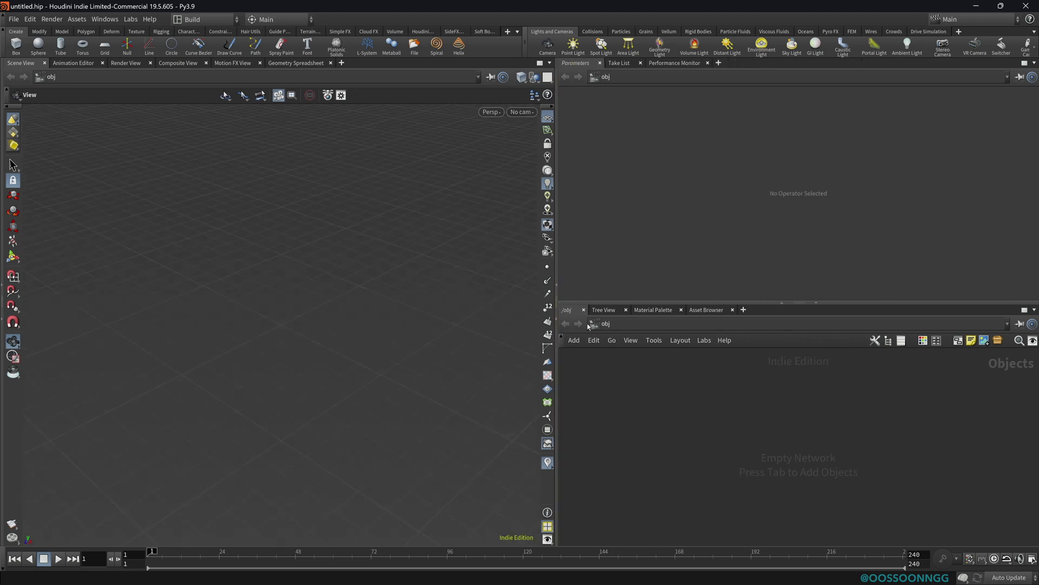
key("Tab")
type("geo")
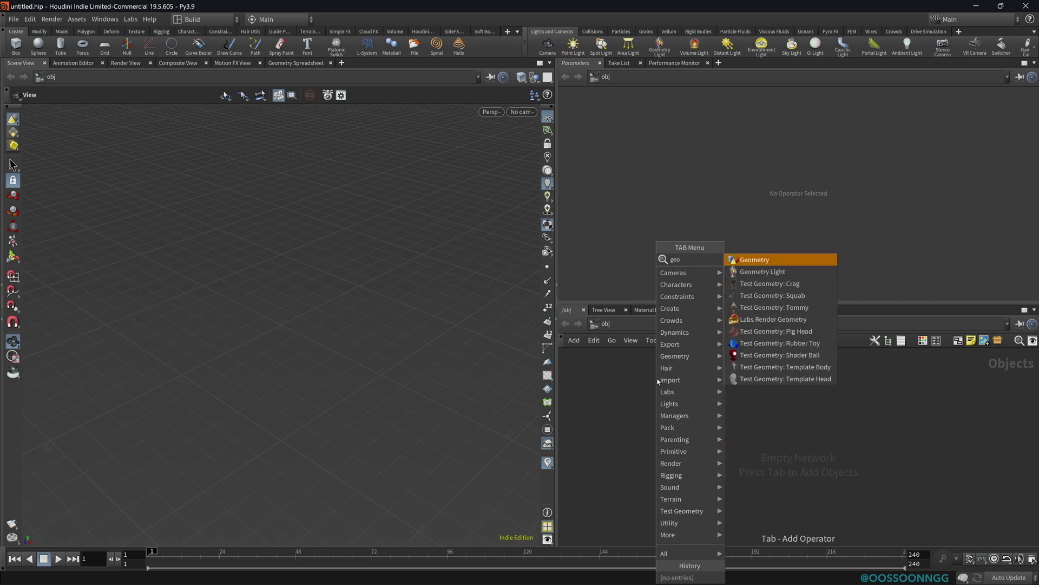
key("Return")
left_click(659, 382)
double_click(659, 381)
- Add a Box node and a Sphere node to the geometry network
key("Tab")
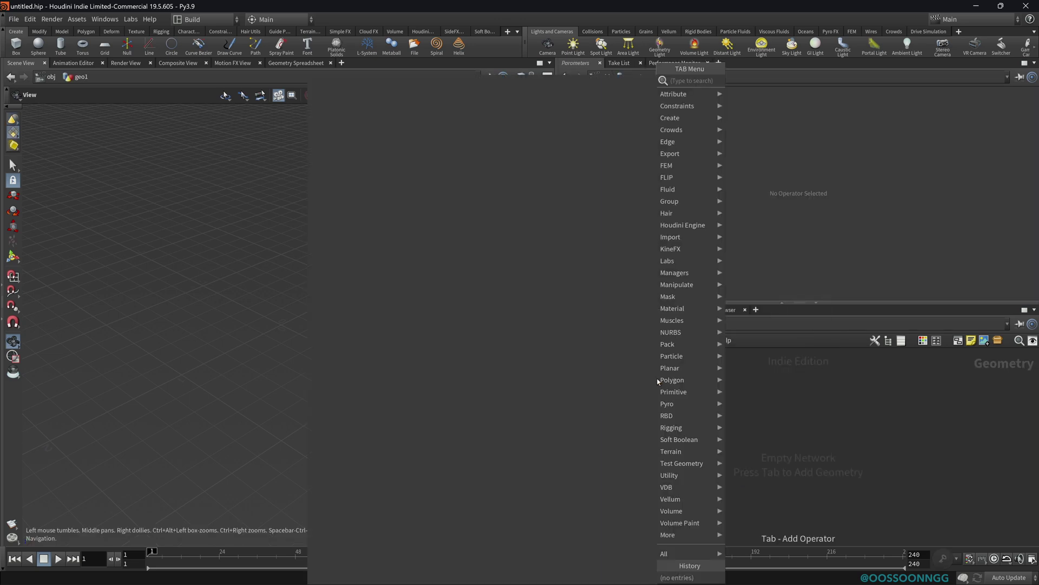
type("box")
key("Return")
left_click(655, 378)
key("Tab")
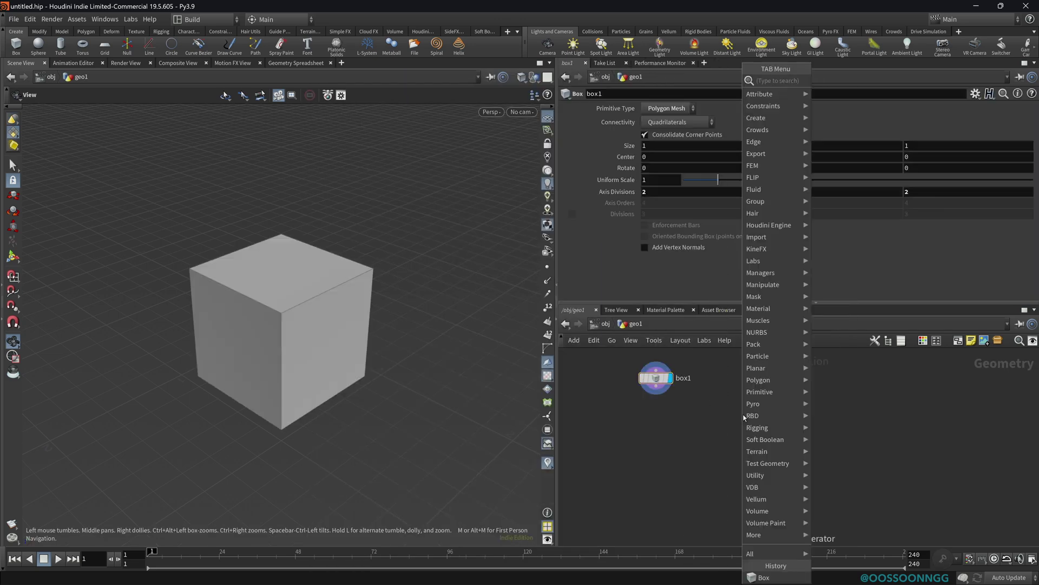
type("sphere")
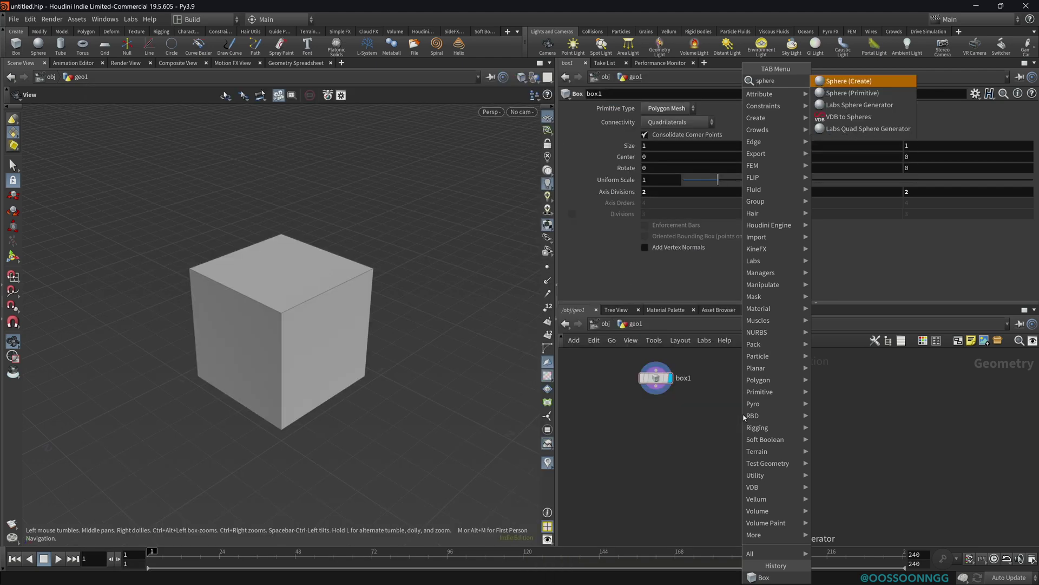
key("Return")
left_click(741, 409)
- Add a Boolean node below the box and sphere nodes
key("Tab")
type("bo")
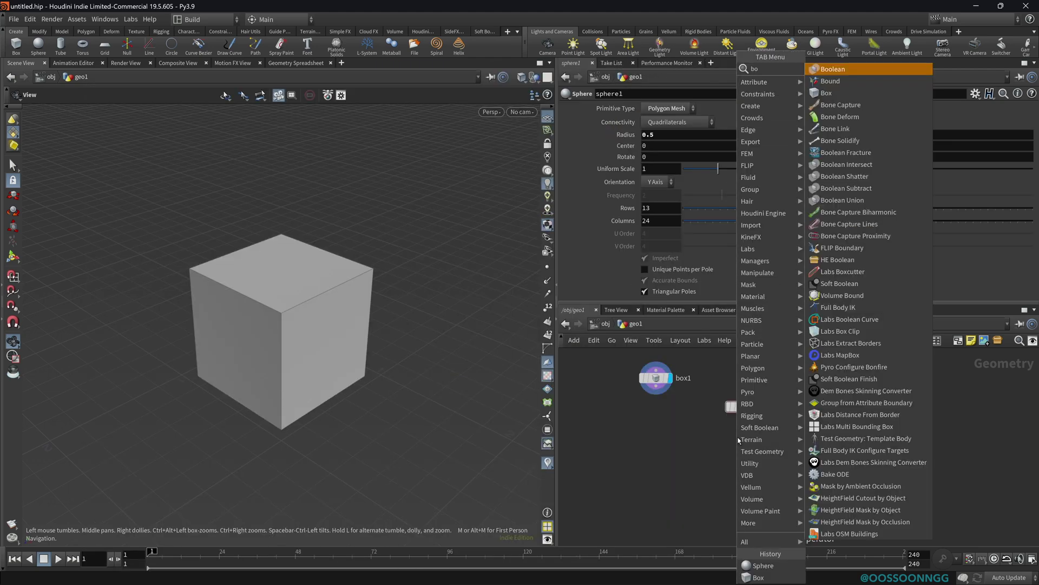
type("ol")
key("Return")
left_click(694, 438)
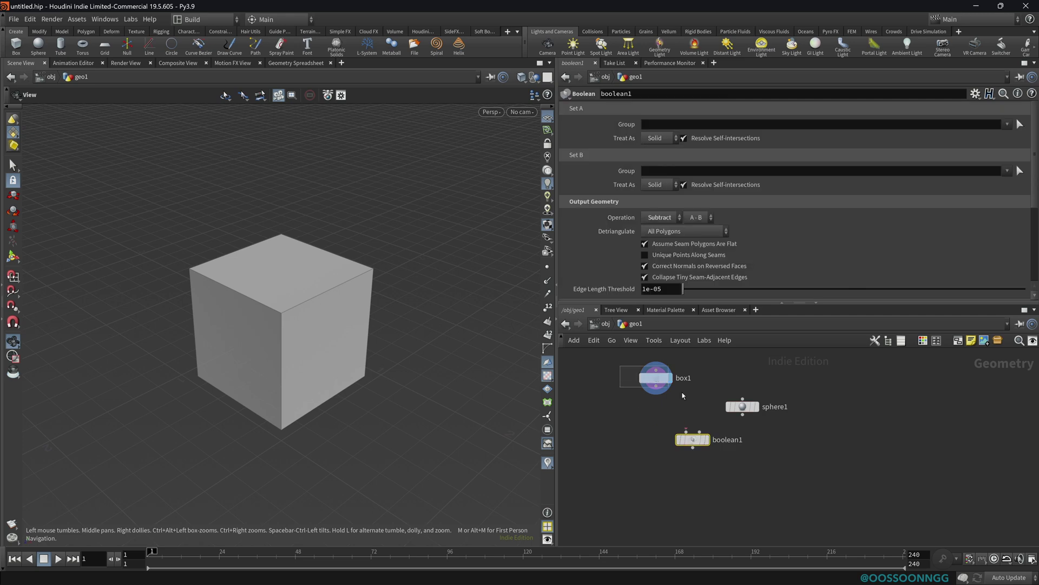
- Wire the box into the Boolean's first input and the sphere into its second, and display the Boolean node
left_click_drag(728, 410, 776, 431)
left_click_drag(656, 386, 691, 458)
left_click(706, 439)
left_click_drag(701, 383, 777, 426)
- Try moving the sphere's center to about 0.47, 0, -0.32, undo it, and shift the Boolean node lower in the network
key("Return")
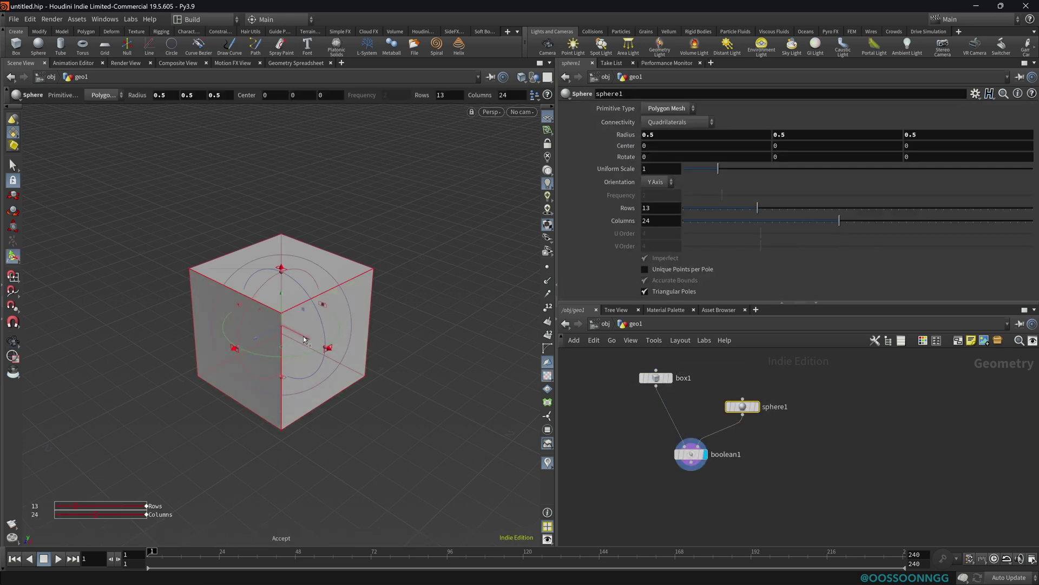
left_click_drag(304, 340, 390, 333)
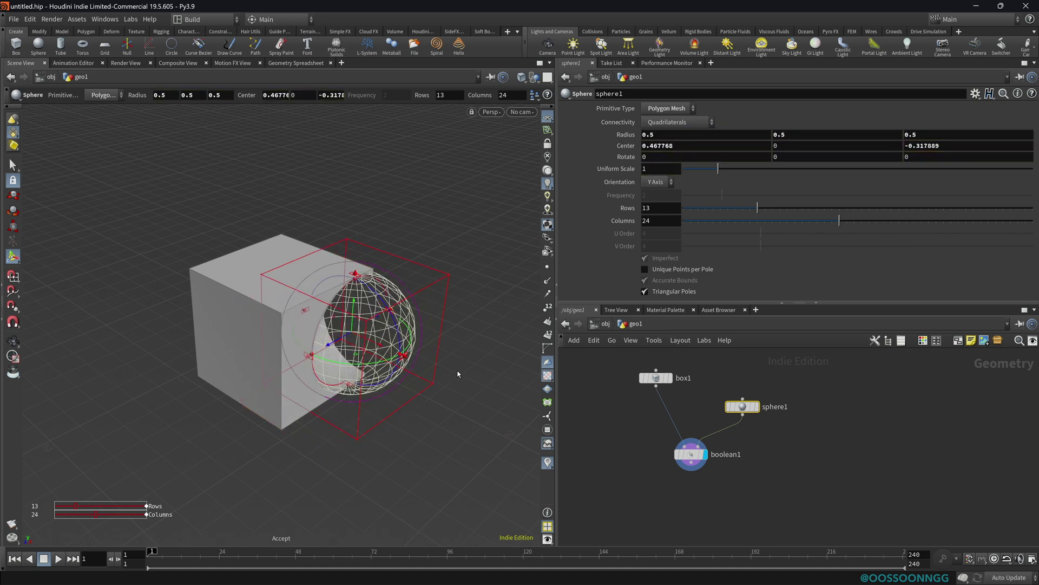
key("ctrl+z")
left_click_drag(681, 453, 665, 475)
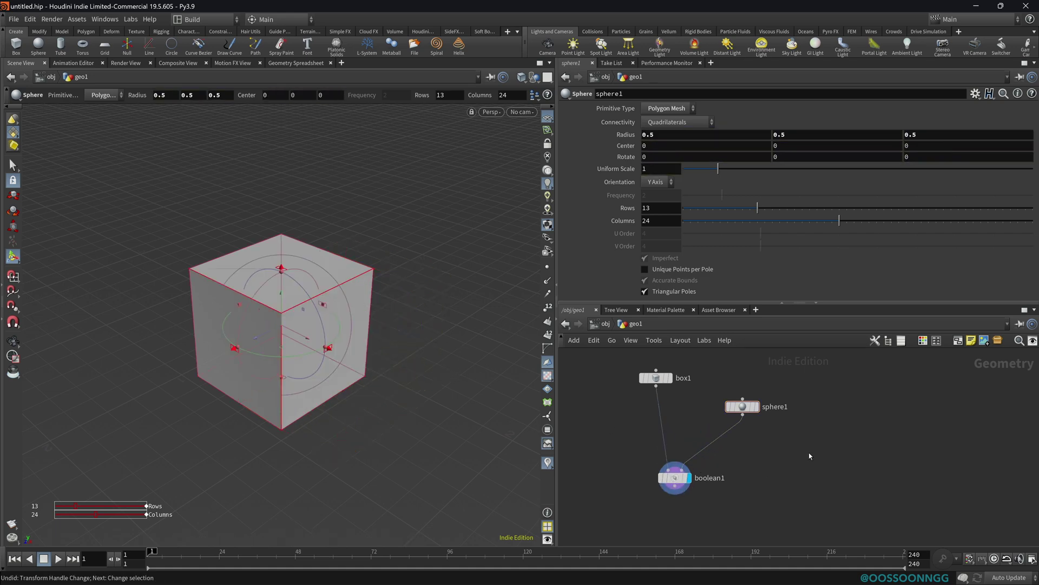
left_click(740, 406)
key("Tab")
type("transf")
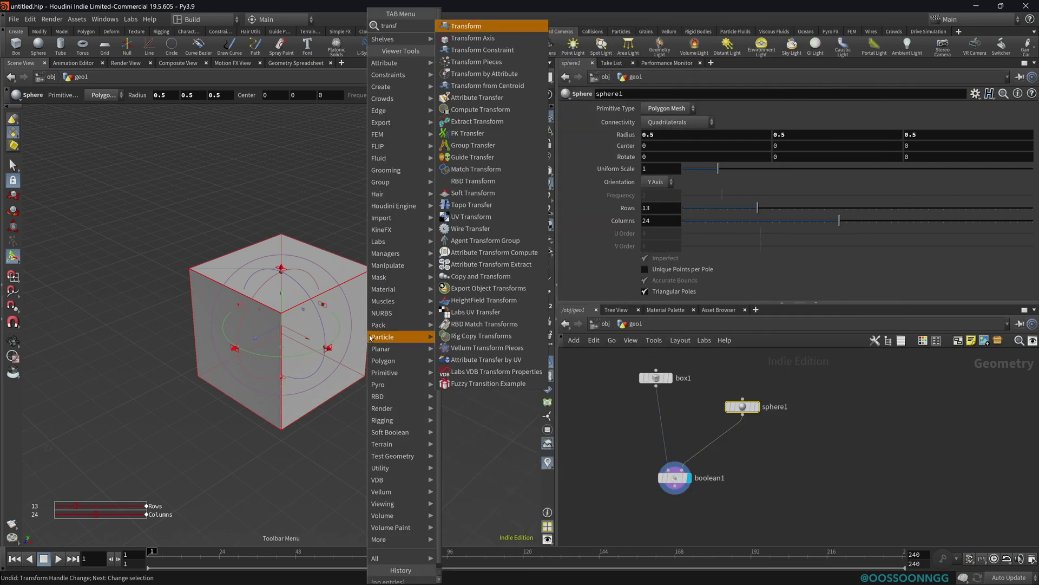
left_click(486, 359)
left_click_drag(743, 406, 801, 446)
key("Delete")
- Insert a Transform node between the sphere and the Boolean, and translate the sphere to about 0.60, 0.40, -0.31
key("Tab")
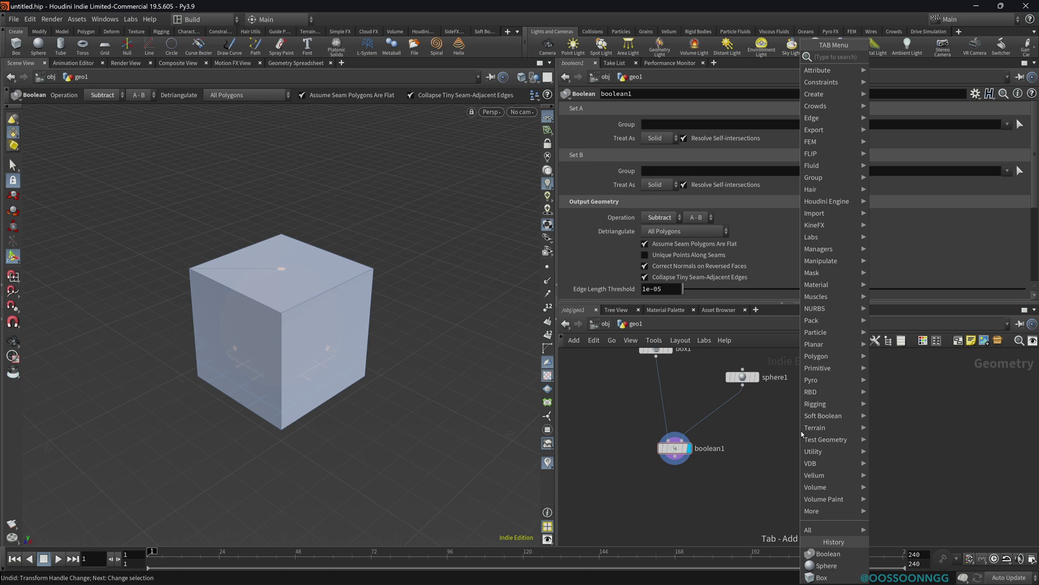
type("transf")
key("Return")
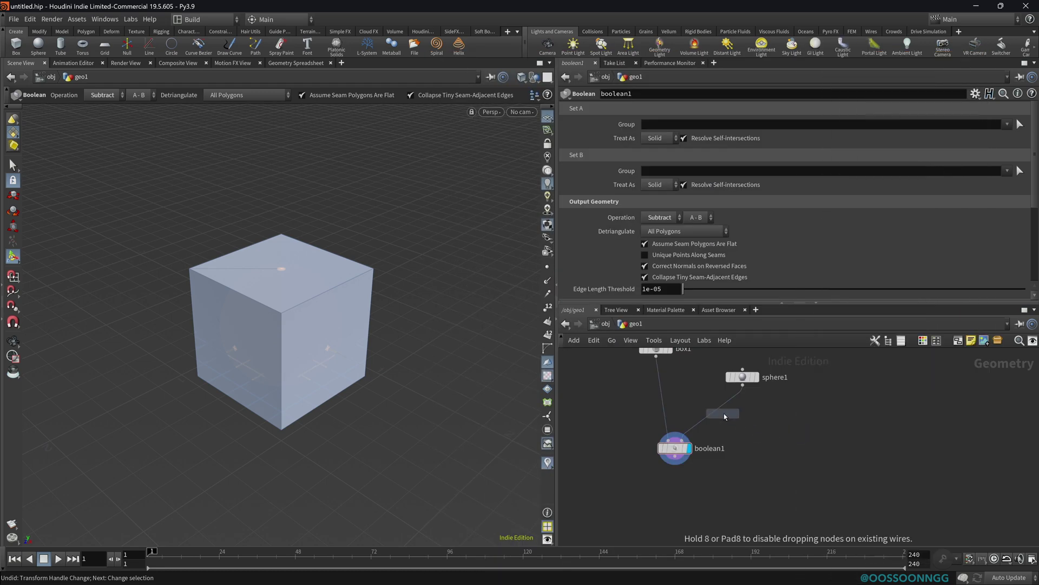
left_click(718, 413)
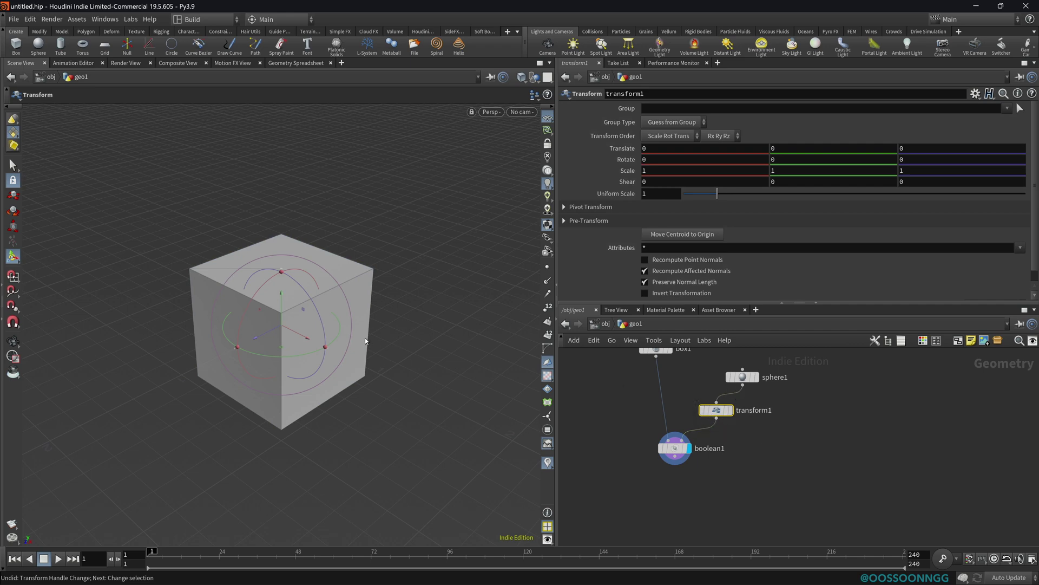
left_click_drag(282, 352, 368, 365)
left_click_drag(363, 322, 366, 276)
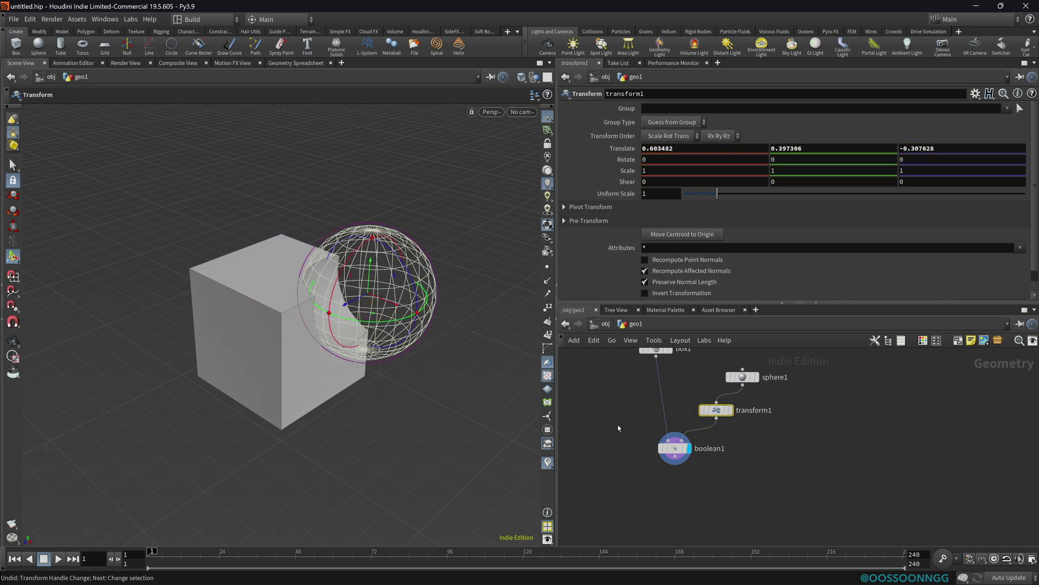
- Duplicate the box and sphere nodes beside the original network, removing any extra copied node and spacing the two copies apart
left_click_drag(622, 429, 717, 472)
middle_click_drag(844, 451, 807, 483)
left_click_drag(564, 366, 740, 446)
left_click_drag(705, 407, 878, 394, "alt")
left_click(869, 420)
key("Escape")
left_click(843, 445)
key("Delete")
left_click_drag(763, 367, 905, 407)
left_click_drag(792, 384, 812, 402)
left_click(824, 393)
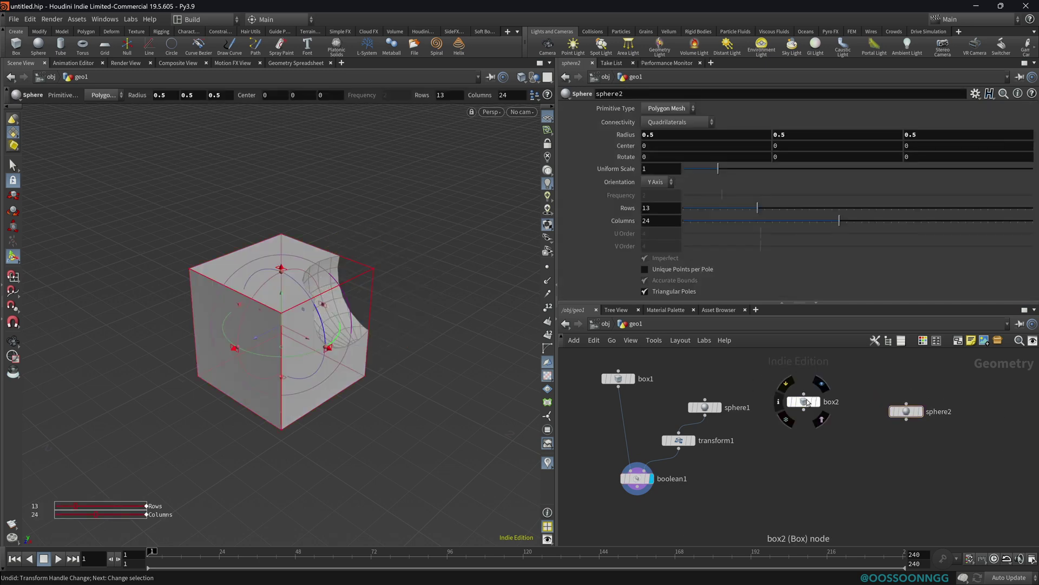
- Add a second Boolean node, wire the duplicated box and sphere into it, and display it
key("Tab")
type("boo")
key("Return")
left_click(878, 467)
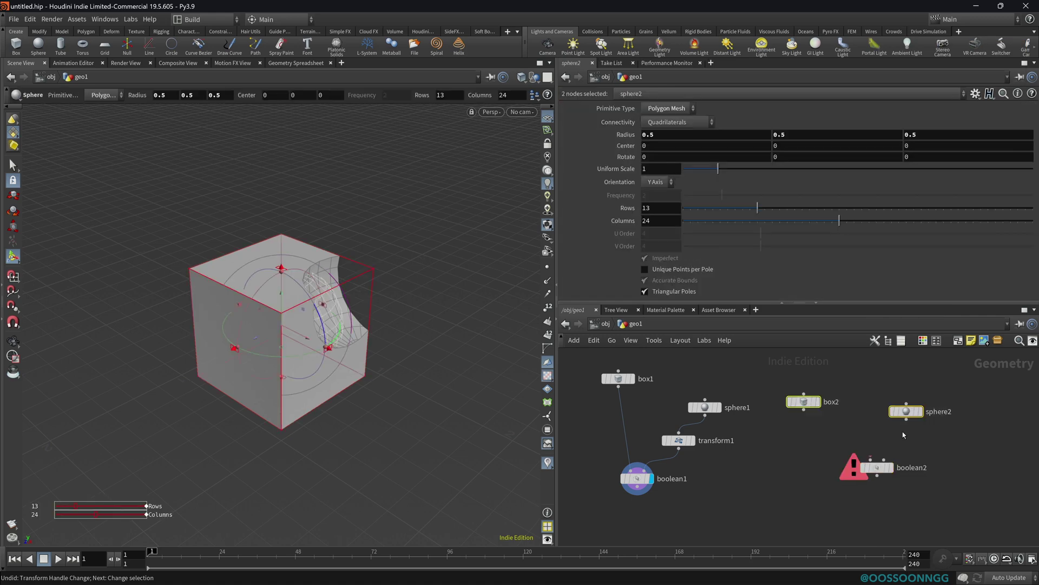
left_click(877, 459)
left_click(889, 467)
left_click_drag(877, 467, 839, 483)
left_click(903, 486)
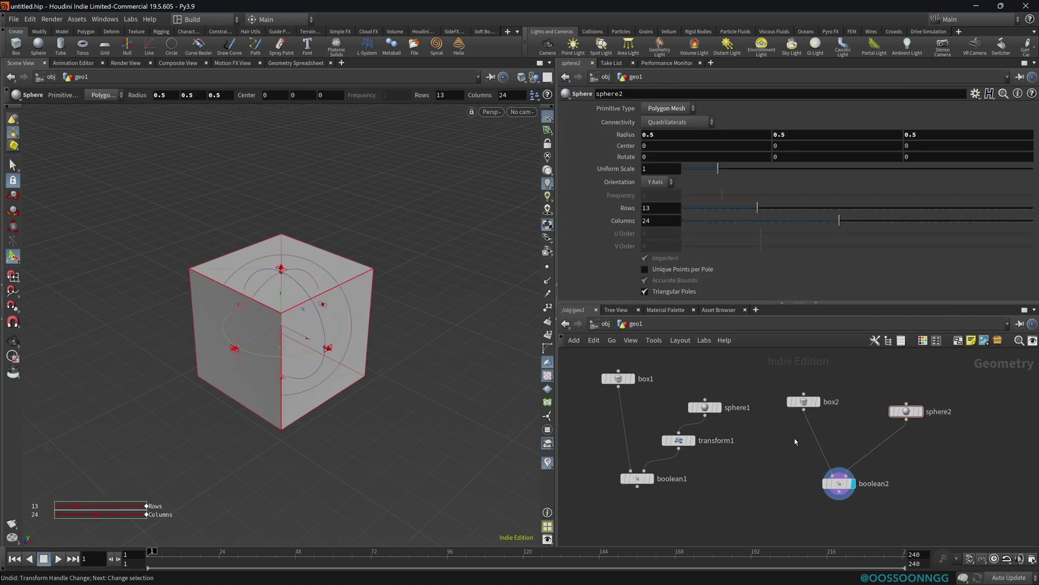
- Insert a Transform node on the wire between the duplicated box and the second Boolean
left_click(814, 439)
key("Tab")
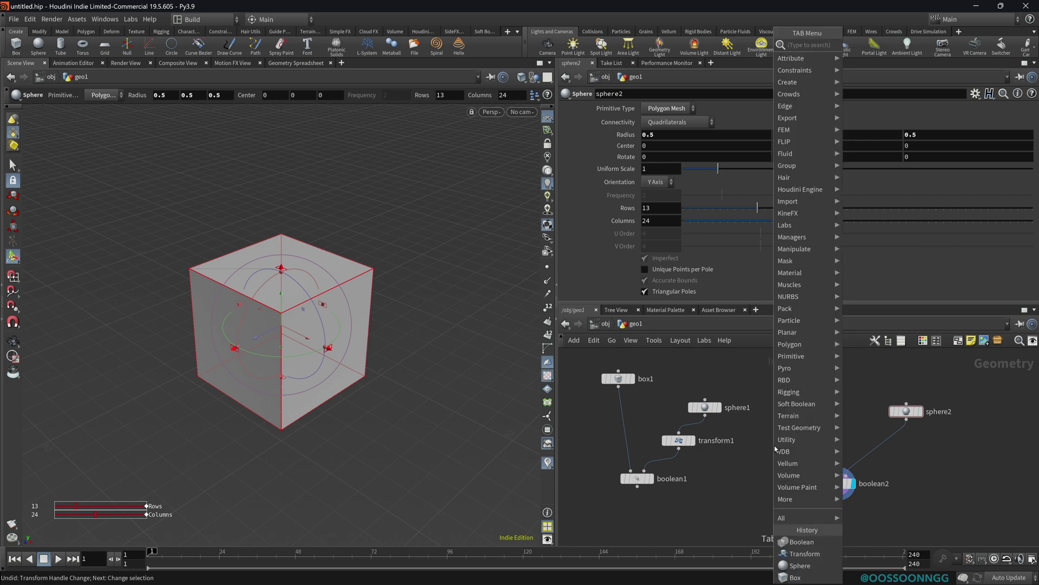
type("transf")
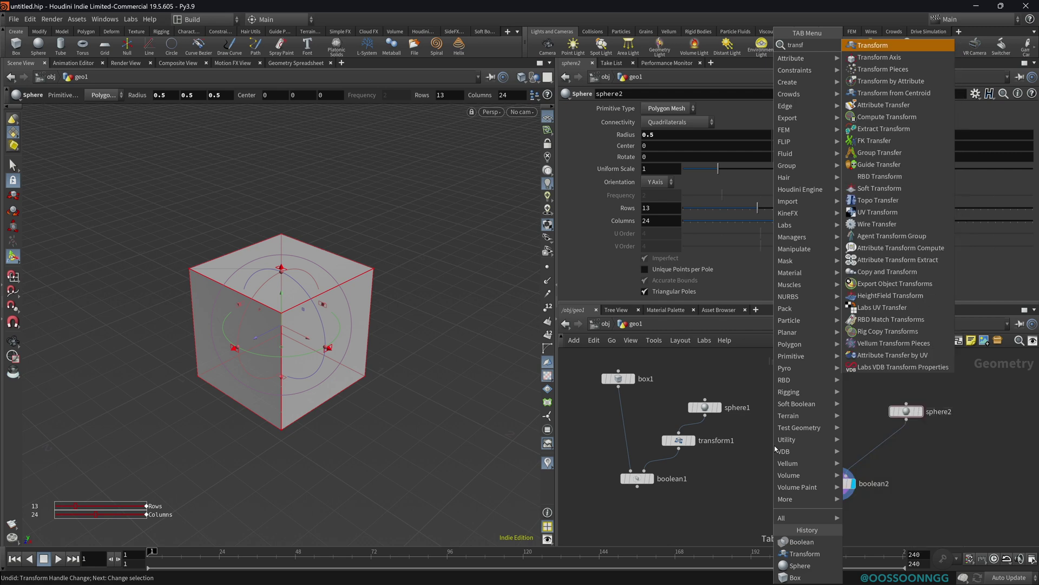
key("Return")
left_click(807, 444)
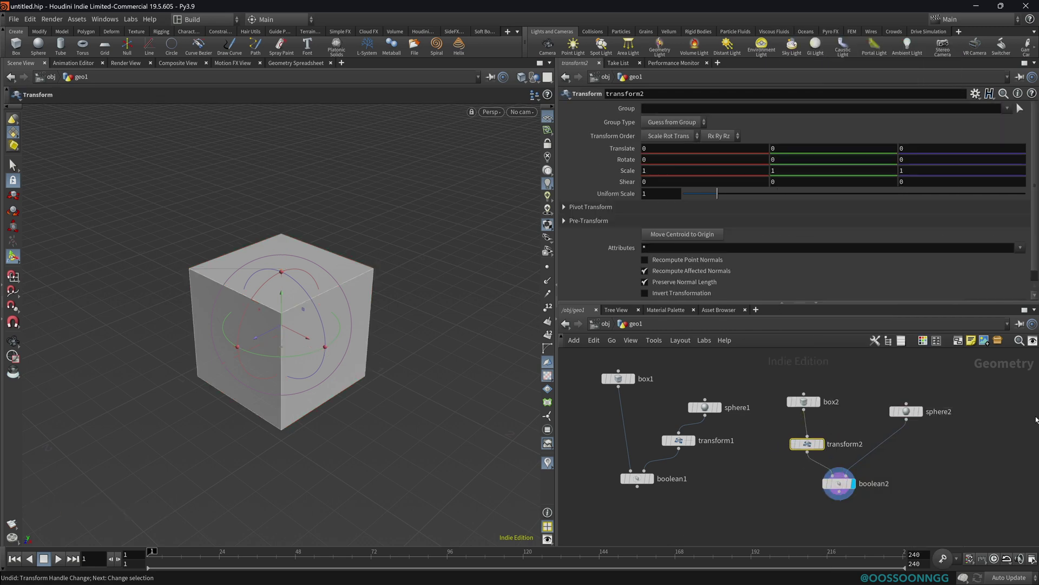
- Create a new shelf with the default name shelf_1 and label New Shelf
left_click(958, 34)
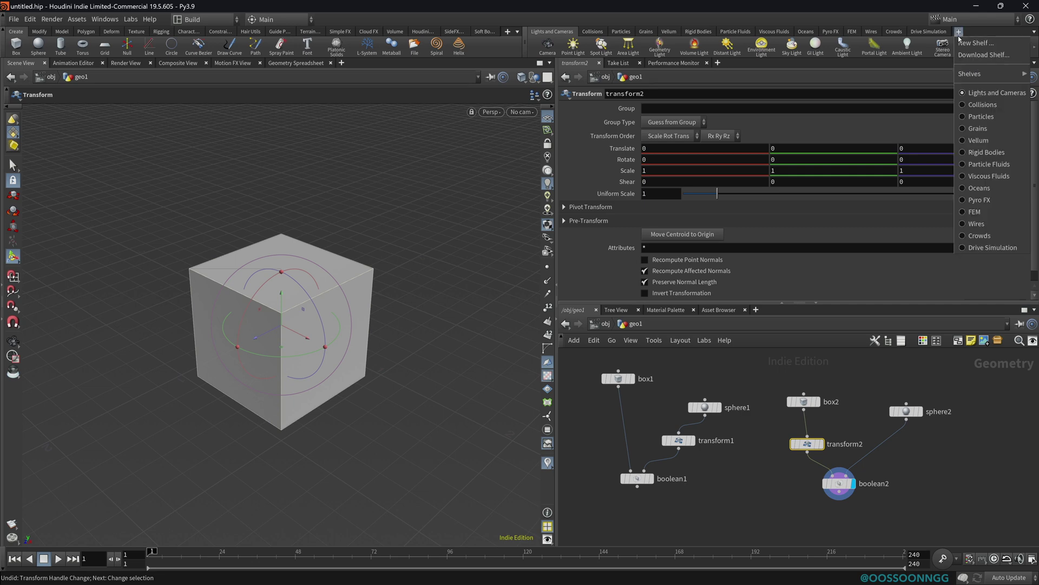
left_click(962, 45)
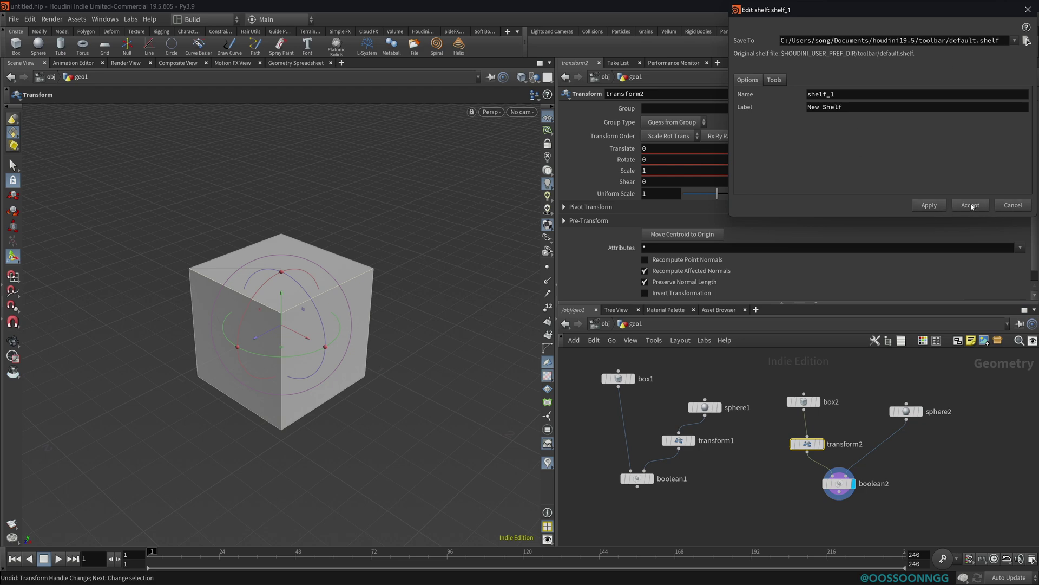
left_click(970, 205)
left_click(941, 487)
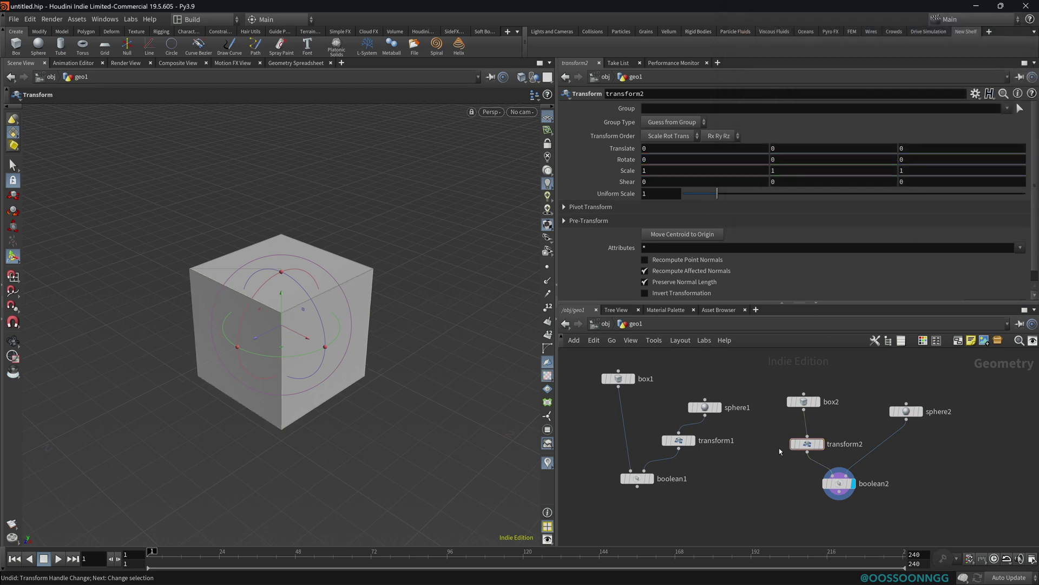
- Delete all nodes in the geometry network and place a single new Transform node
left_click(807, 443)
left_click(945, 486)
left_click_drag(593, 360, 1018, 525)
key("Delete")
key("Tab")
type("transform")
key("Return")
left_click(753, 392)
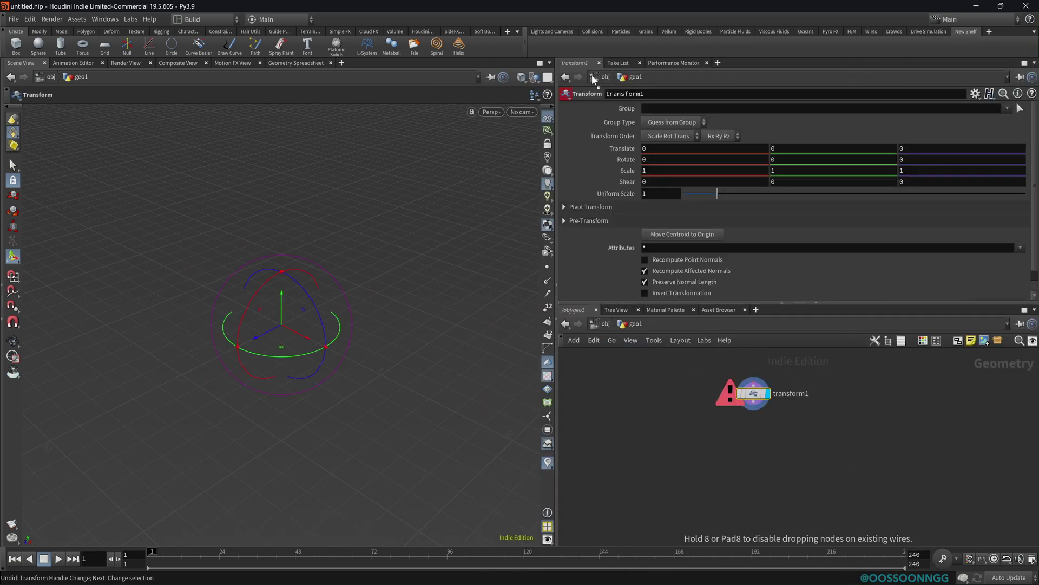
- Add the Transform node to the new shelf as a tool and open that tool's hotkey settings
left_click_drag(561, 50, 541, 48)
right_click(542, 47)
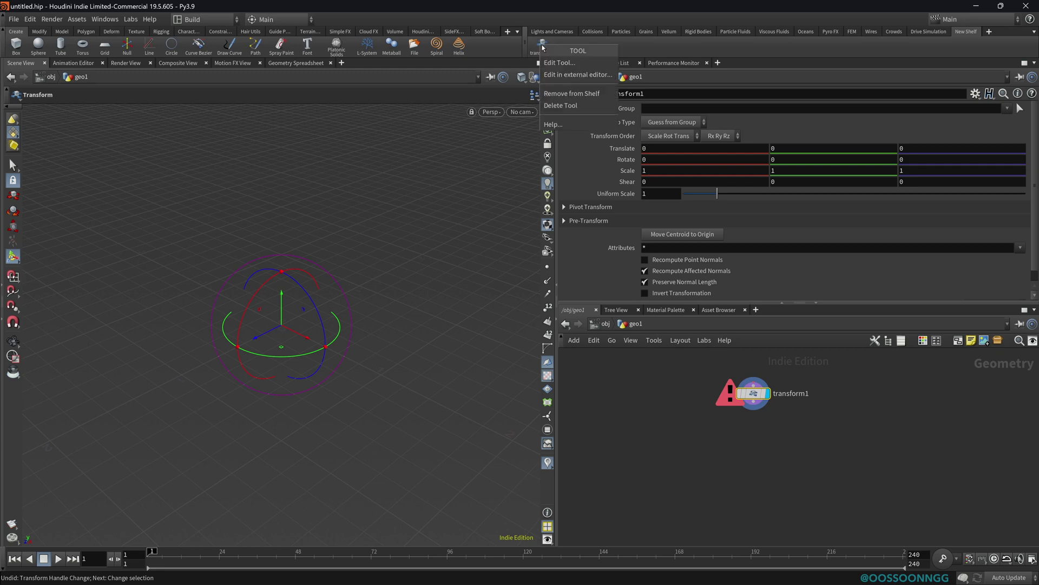
left_click(570, 64)
left_click_drag(860, 14, 573, 128)
left_click(571, 189)
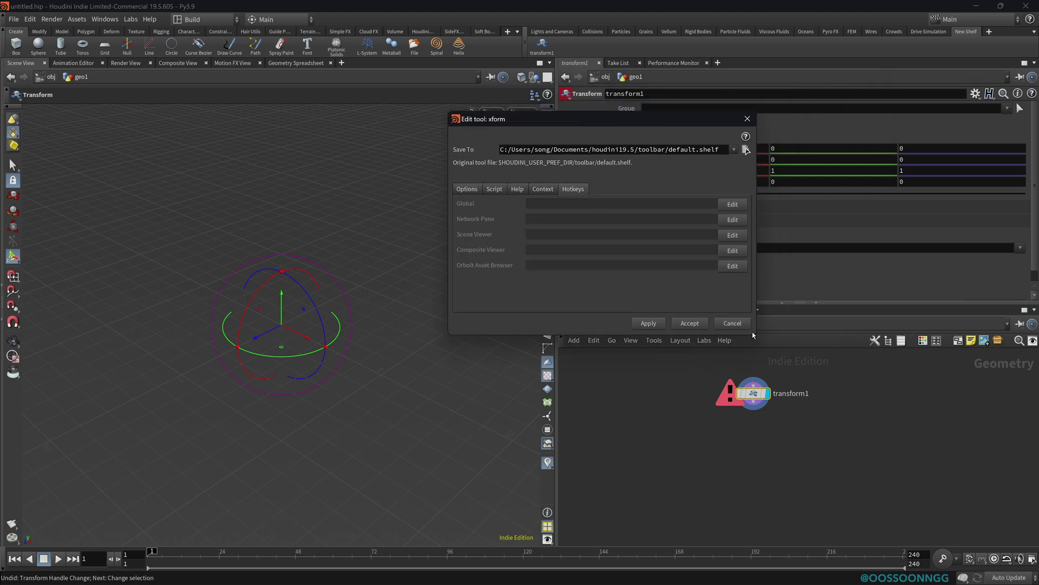
left_click_drag(756, 335, 795, 384)
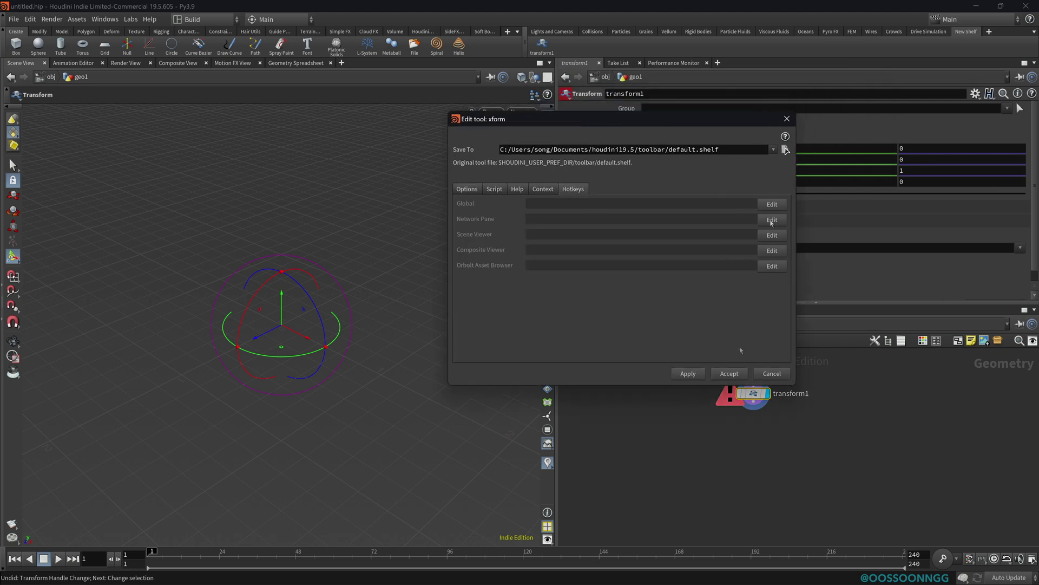
- Assign Shift+T to the transform1 tool for the Network Pane, removing the conflicting Show List Mode mapping, and accept the tool settings
left_click(771, 219)
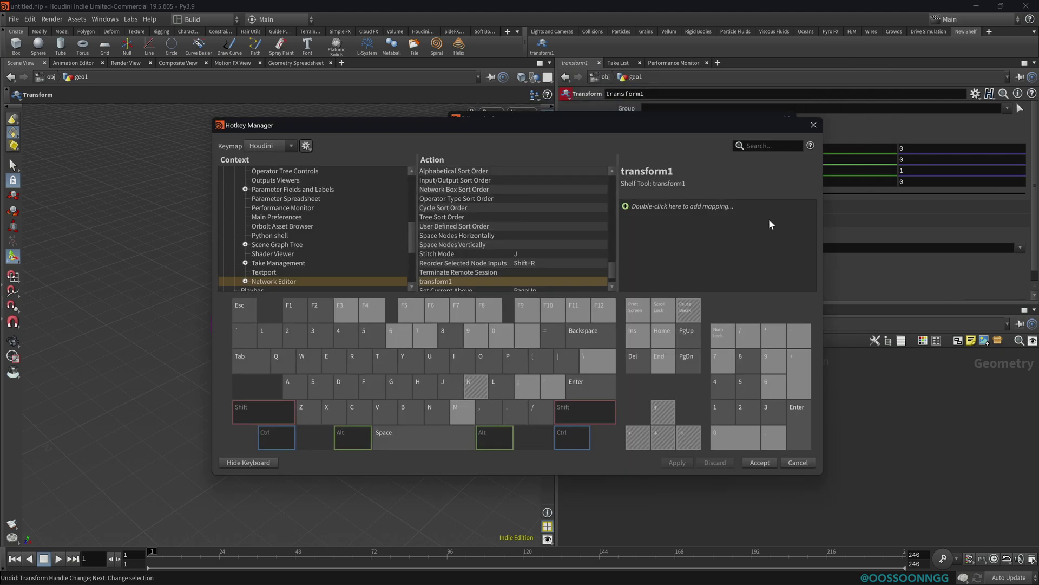
double_click(692, 212)
key("shift+t")
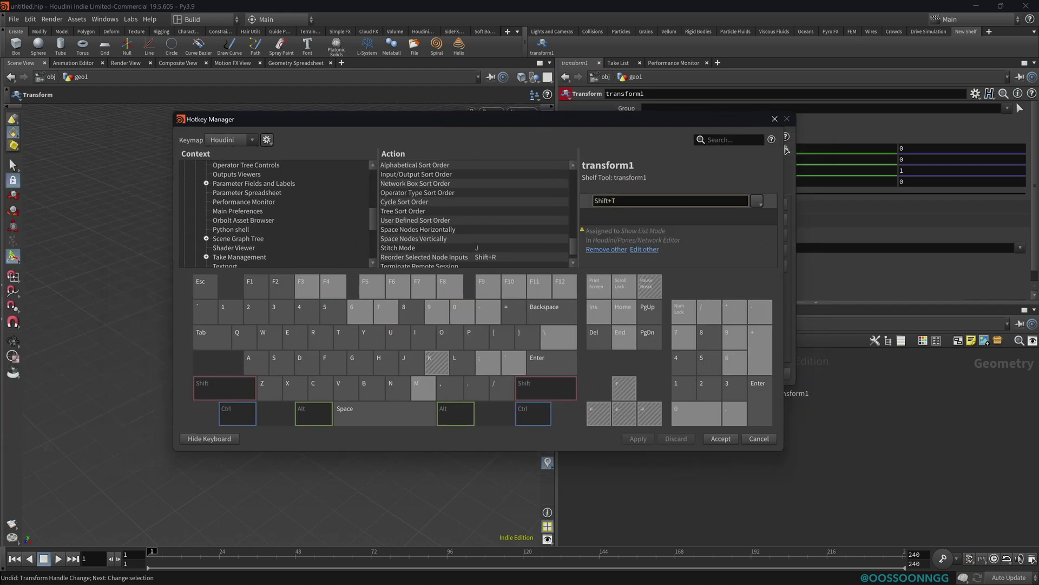
left_click(607, 250)
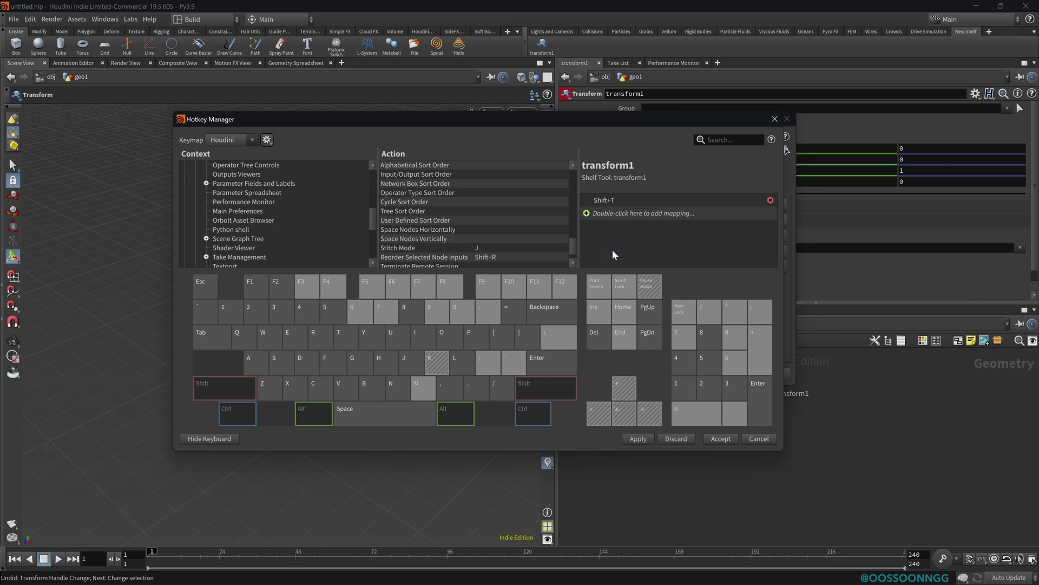
left_click(758, 439)
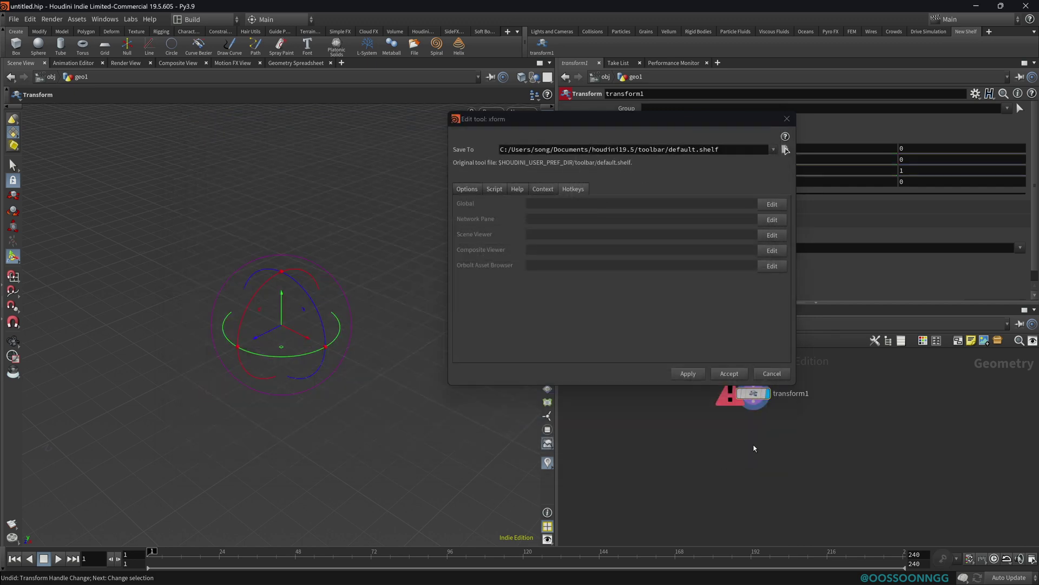
left_click(729, 373)
- Test the Shift+T hotkey by placing another Transform node, and delete both Transform nodes
key("shift+t")
left_click(651, 444)
left_click_drag(643, 381, 831, 454)
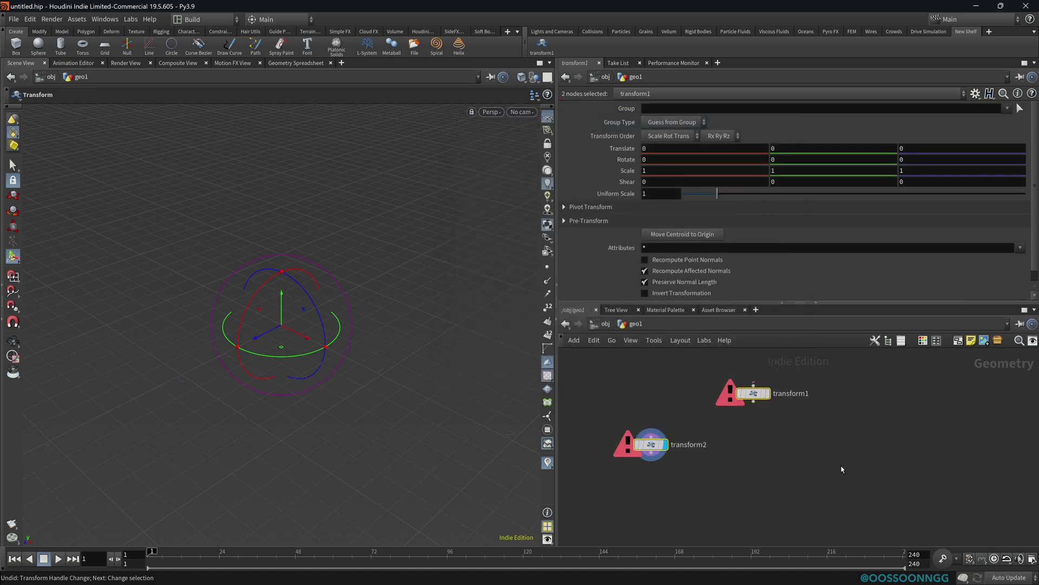
key("Delete")
- Place a new Boolean node in the empty geometry network
key("Tab")
type("bool")
key("Return")
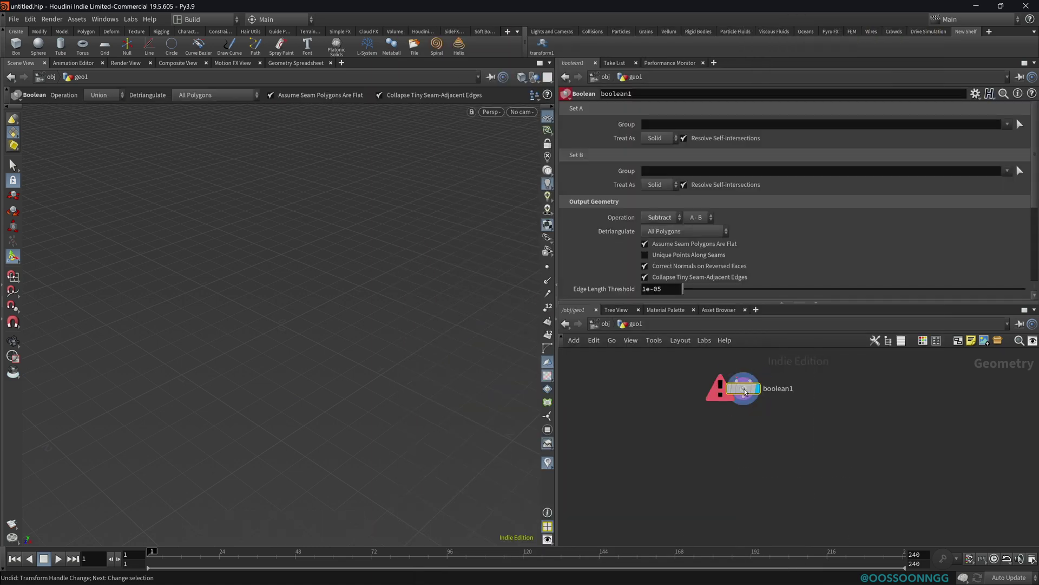
left_click(743, 389)
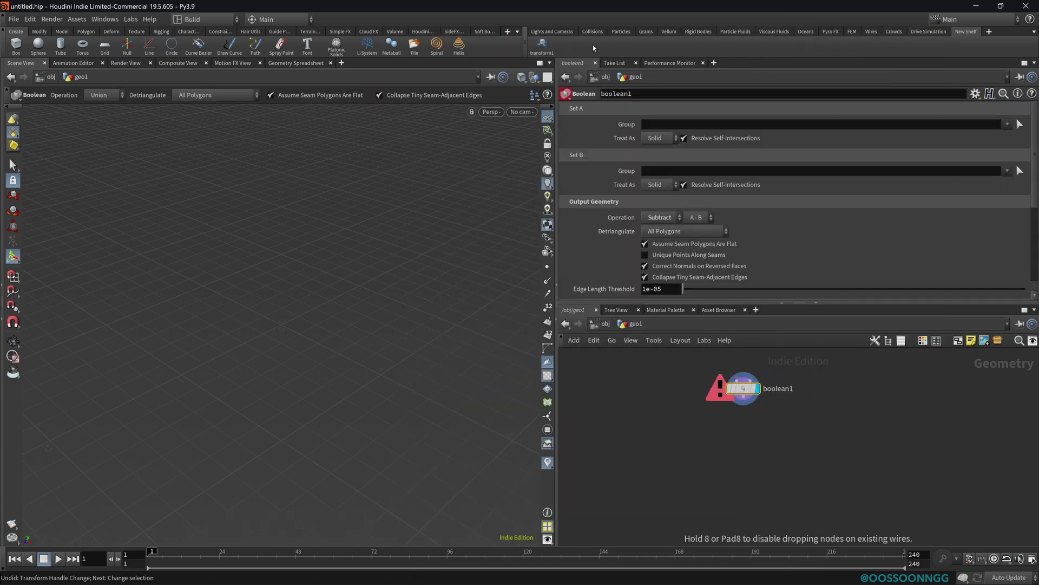
- Add the Boolean node to the shelf as a tool and assign Shift+B to it for the Network Pane
left_click_drag(596, 46, 593, 48)
right_click(570, 43)
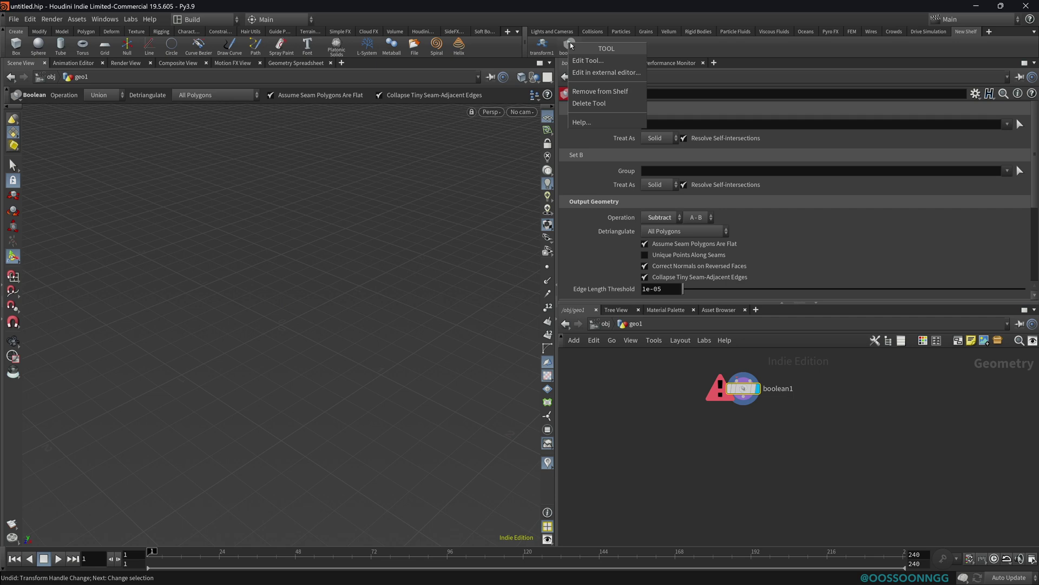
left_click(604, 60)
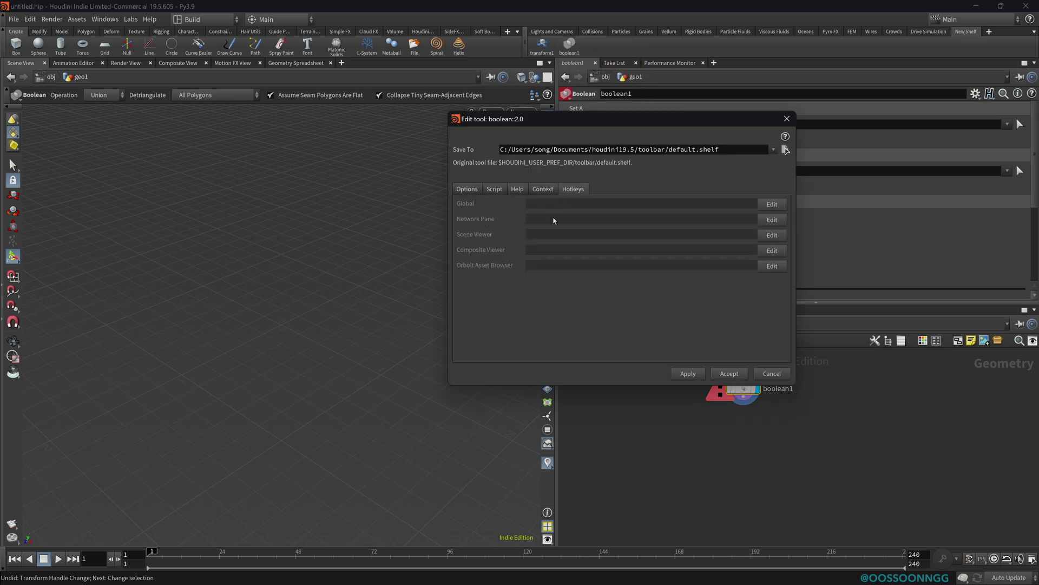
left_click(775, 219)
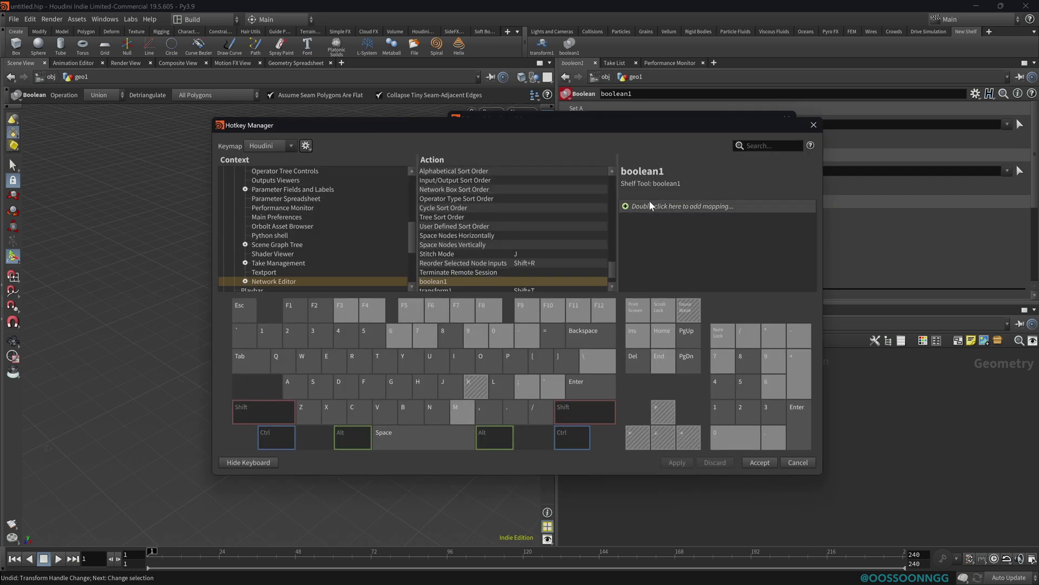
key("shift+b")
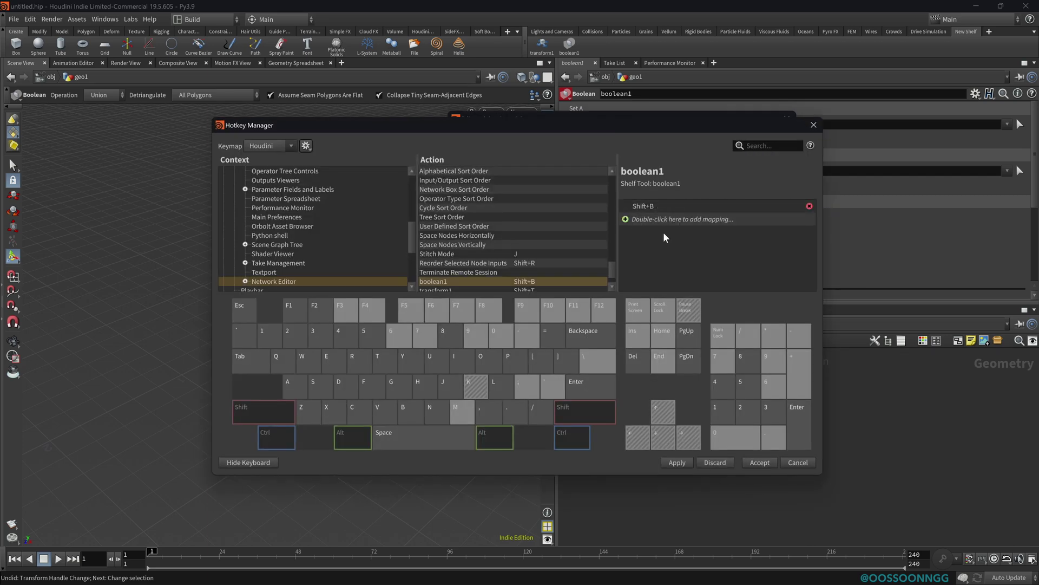
left_click(760, 463)
left_click(728, 373)
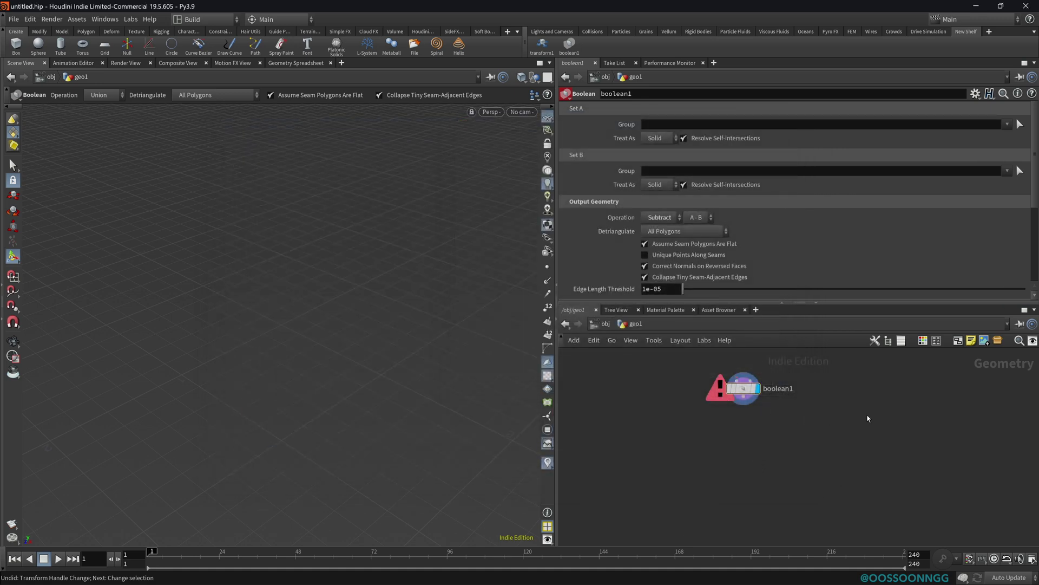
- Test the Shift+B hotkey by placing another Boolean node, and delete every node in the network
key("shift+b")
left_click(836, 442)
key("ctrl+a")
key("Delete")
- Add a Box node and a Sphere node side by side in the geometry network
left_click_drag(557, 303, 566, 303)
key("Tab")
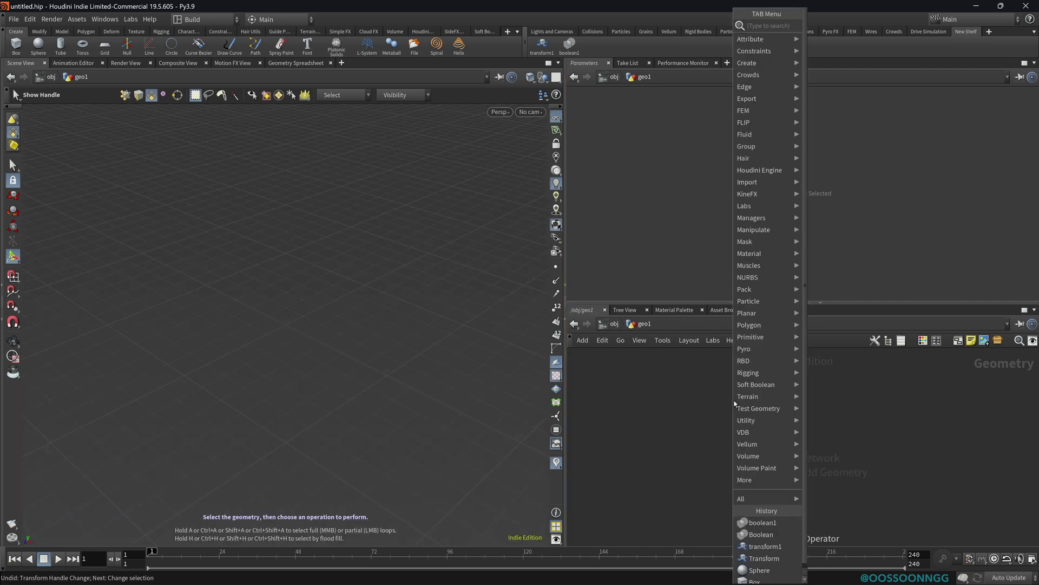
type("box")
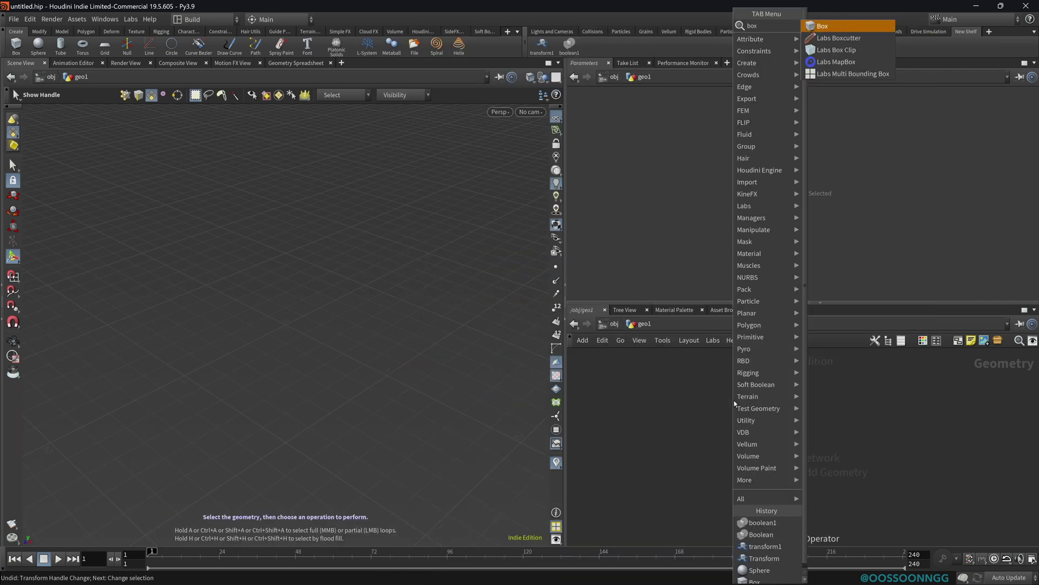
key("Return")
key("Tab")
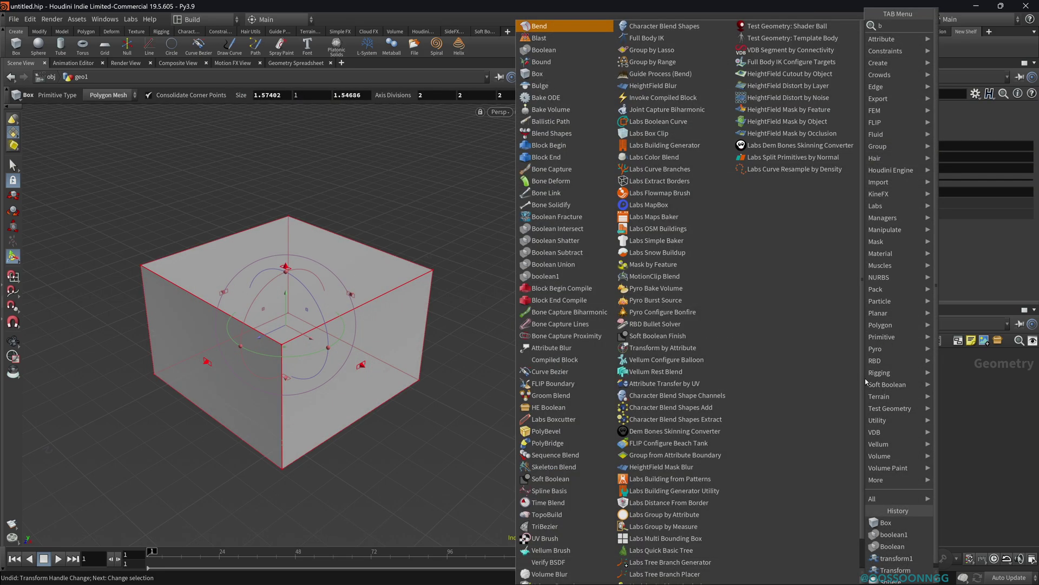
type("sphere")
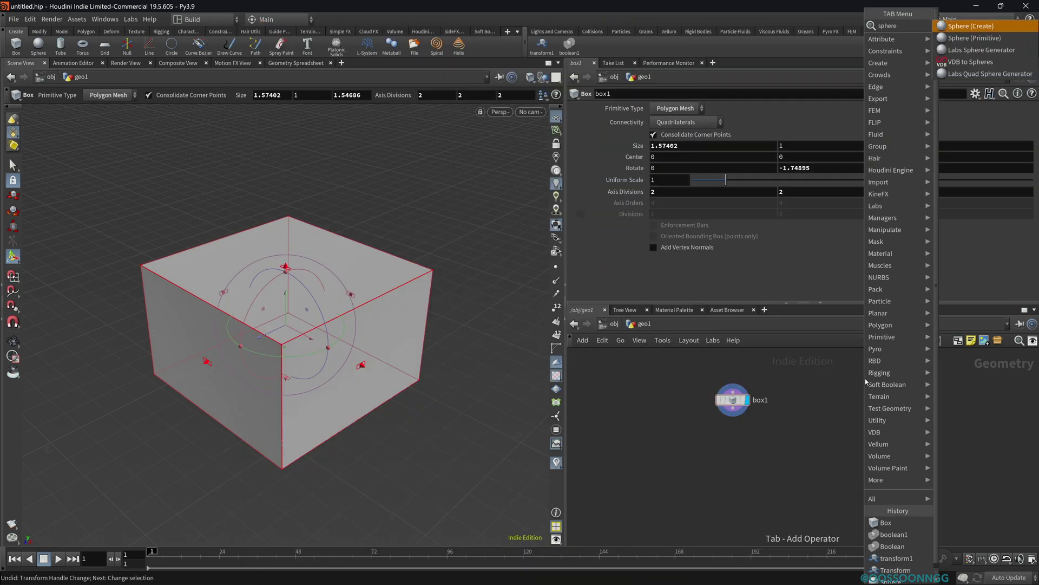
key("Return")
left_click(860, 399)
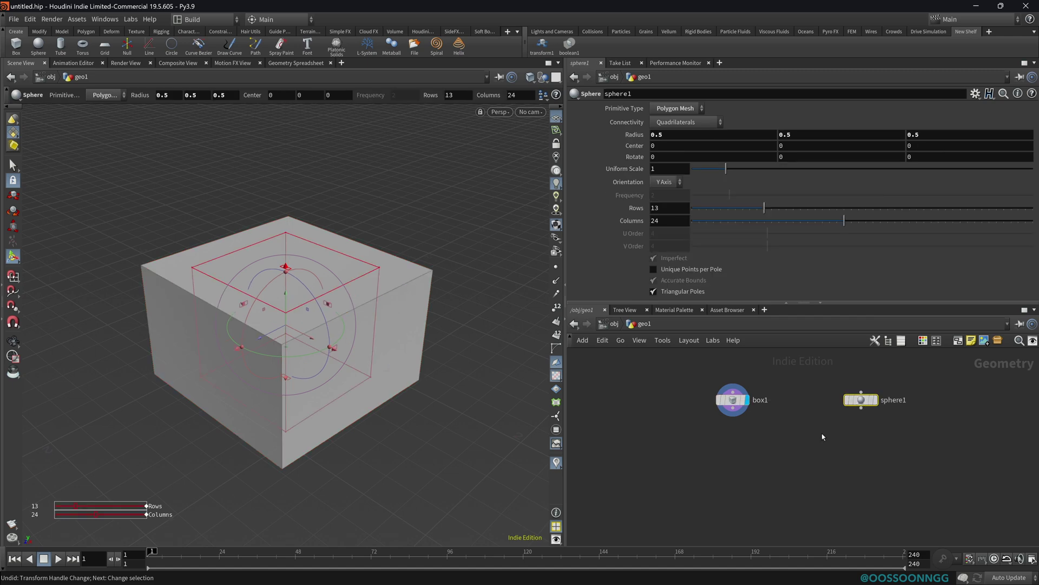
- Place a Boolean node with its new hotkey and wire box1 and sphere1 into its inputs
middle_click_drag(812, 446, 782, 430)
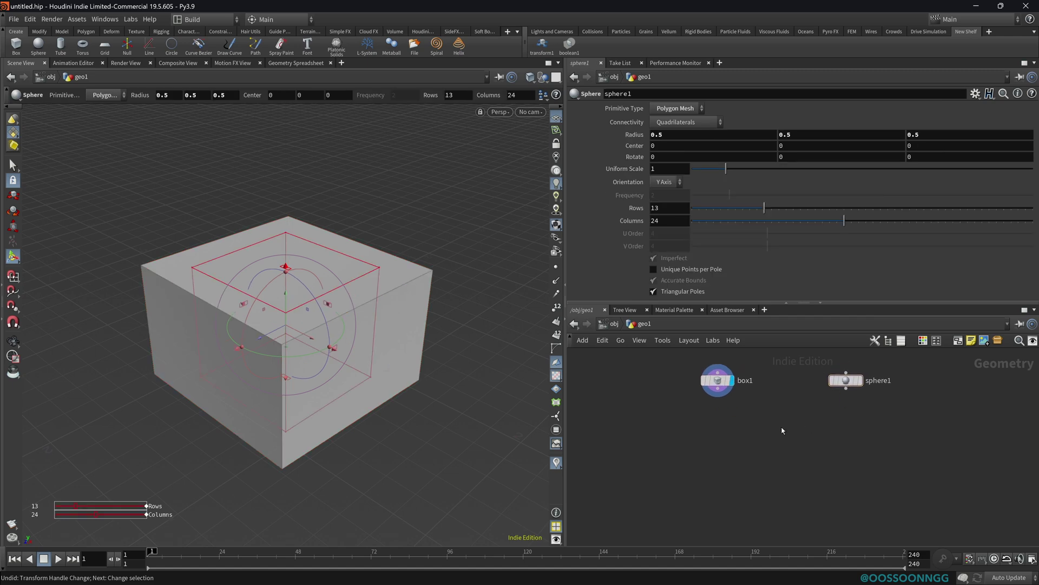
left_click(789, 441)
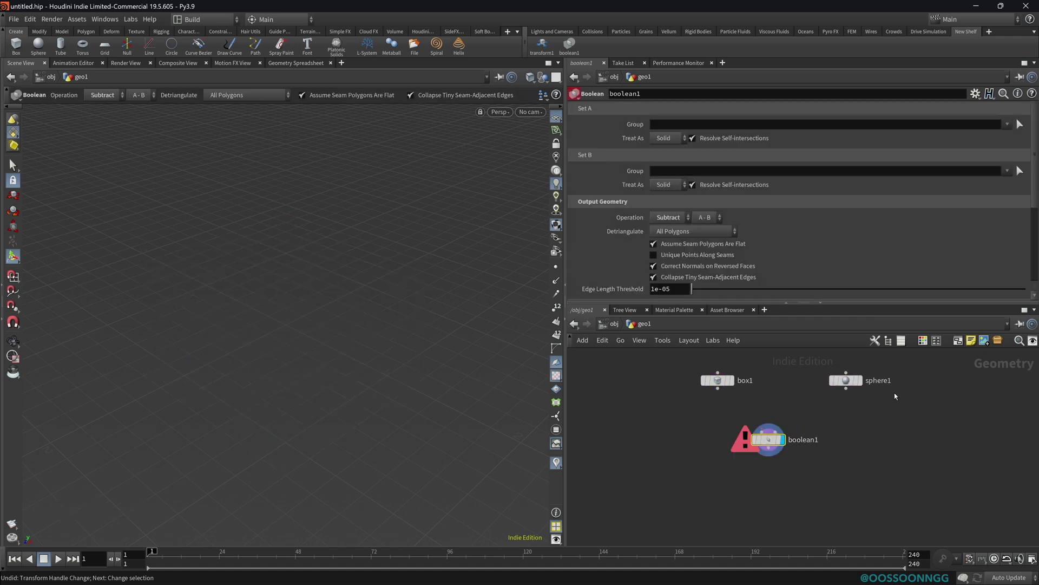
left_click_drag(691, 364, 887, 426)
left_click_drag(718, 389, 763, 463)
left_click(937, 386)
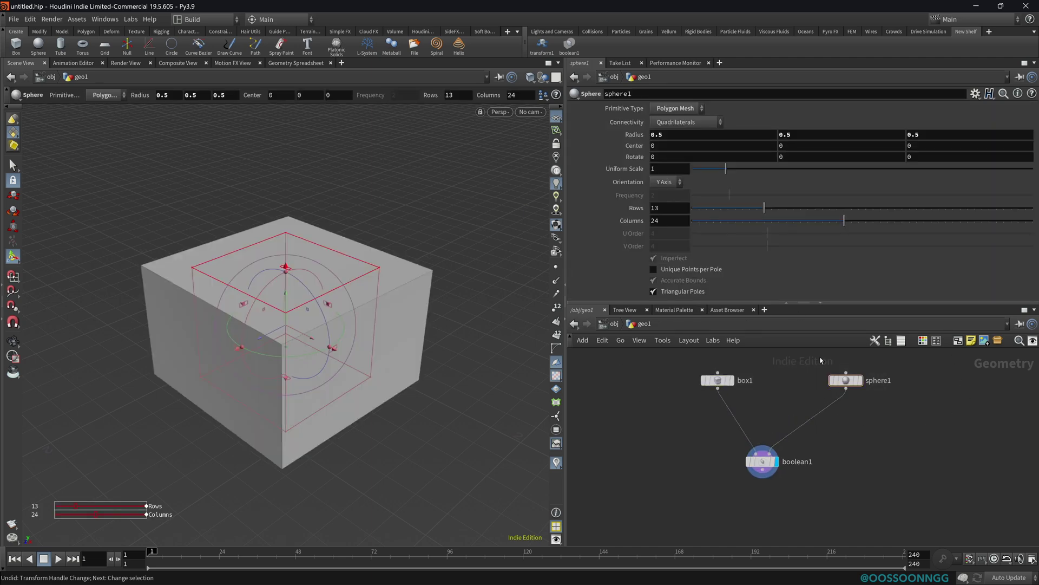
- Insert a Transform node between sphere1 and boolean1 using its hotkey, and move the sphere to the box's edge, about 0.9 in X and -0.43 in Z
key("t")
left_click(802, 419)
mouse_move(808, 422)
left_mouse_down()
mouse_move(832, 421)
mouse_move(824, 421)
left_mouse_up()
mouse_move(695, 436)
left_mouse_down()
mouse_move(797, 493)
mouse_move(725, 464)
left_mouse_up()
left_click(777, 462)
left_click_drag(759, 408, 827, 432)
left_click_drag(285, 347, 419, 269)
- Place a Copy to Points node in an empty area beside boolean1
key("Tab")
type("cop")
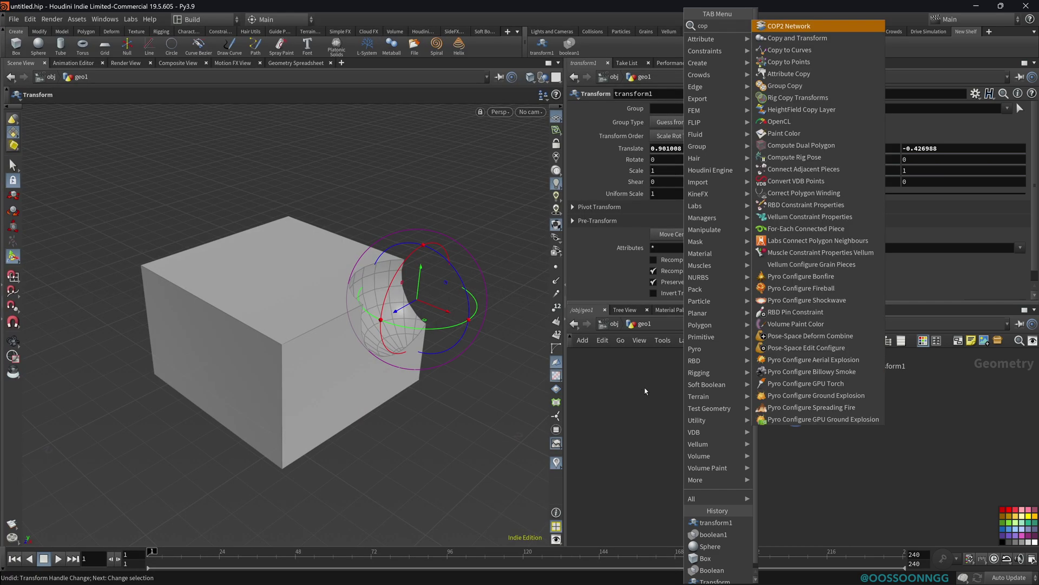
key("Down")
key("Down")
key("Down")
key("Return")
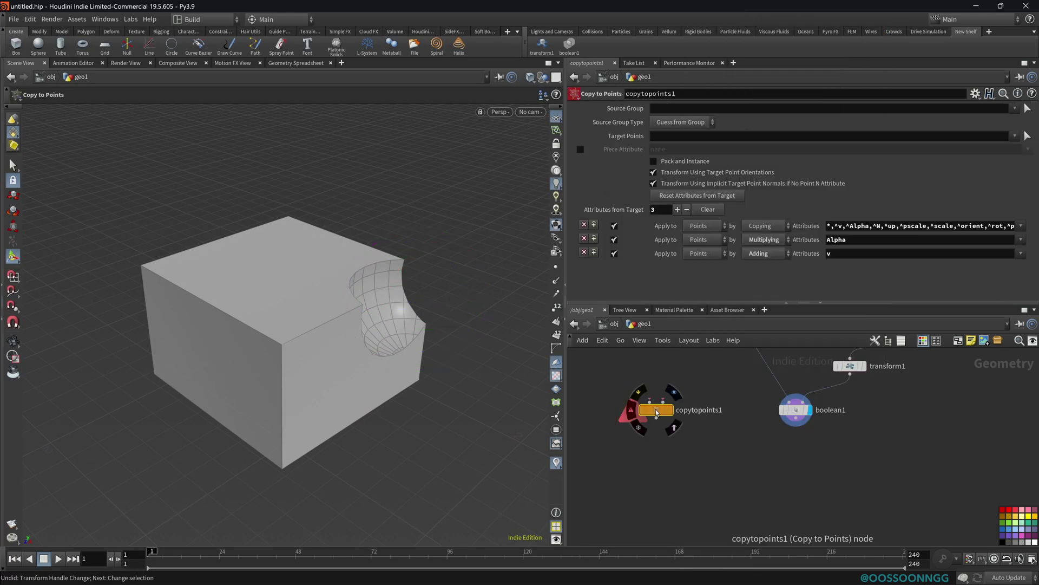
- Add the Copy to Points node to the shelf as a tool and assign Ctrl+Shift+C to it for the Network Pane
left_click_drag(616, 57, 613, 49)
right_click(601, 47)
left_click(617, 63)
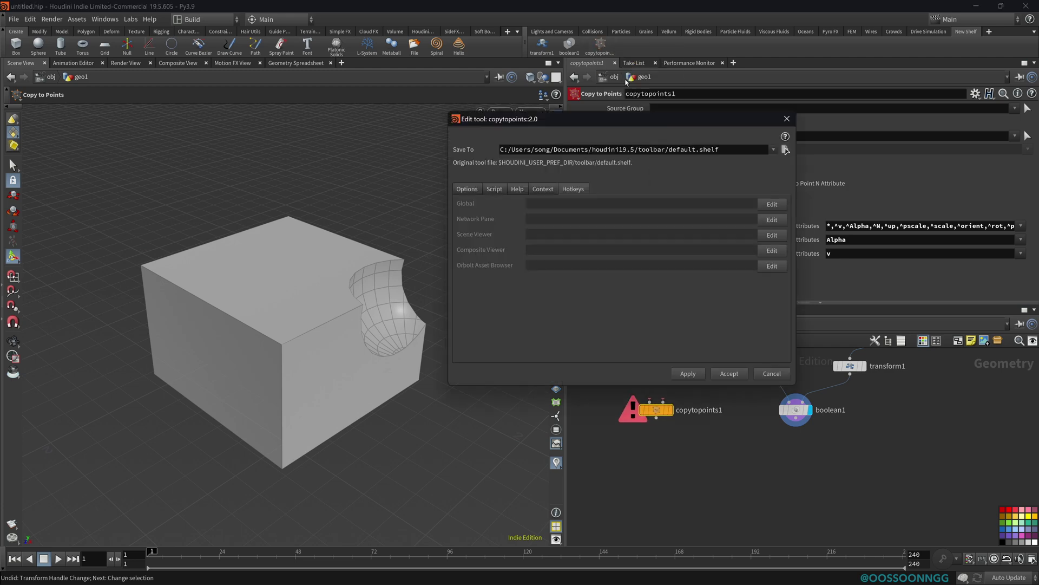
left_click(772, 219)
left_click(704, 207)
key("ctrl+shift+c")
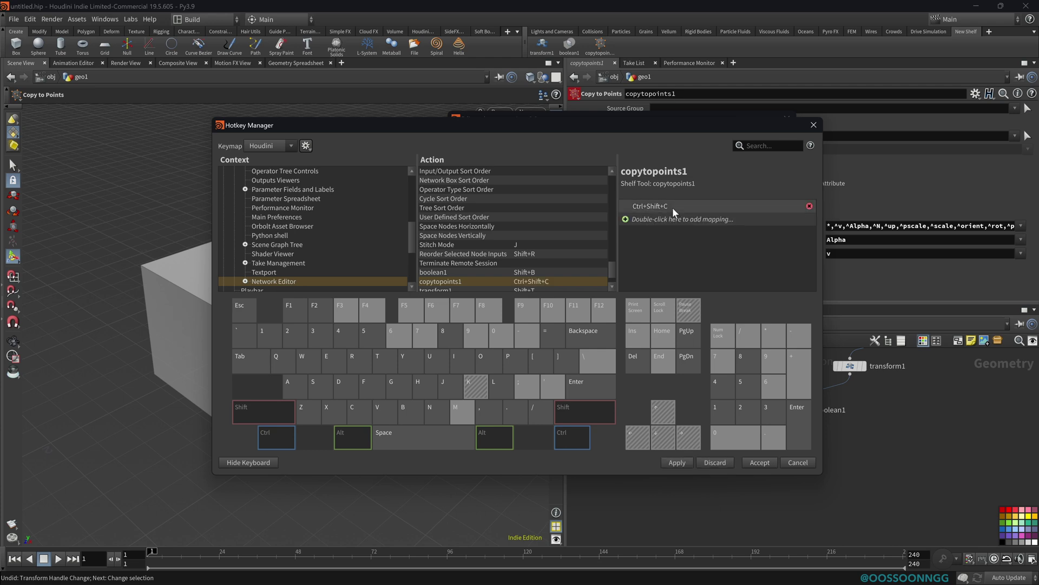
left_click(760, 463)
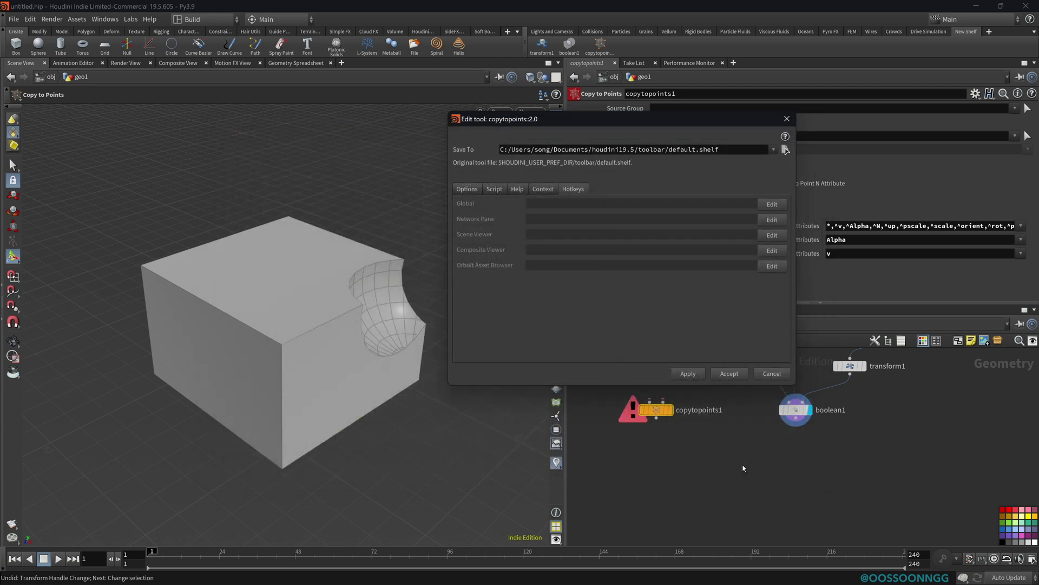
left_click(725, 376)
- Test the Ctrl+Shift+C hotkey by placing a second Copy to Points node below boolean1
key("ctrl+shift+c")
left_click(786, 487)
left_click_drag(751, 458, 848, 529)
middle_click_drag(932, 462, 907, 465)
middle_click_drag(684, 450, 702, 452)
middle_click_drag(710, 375, 679, 403)
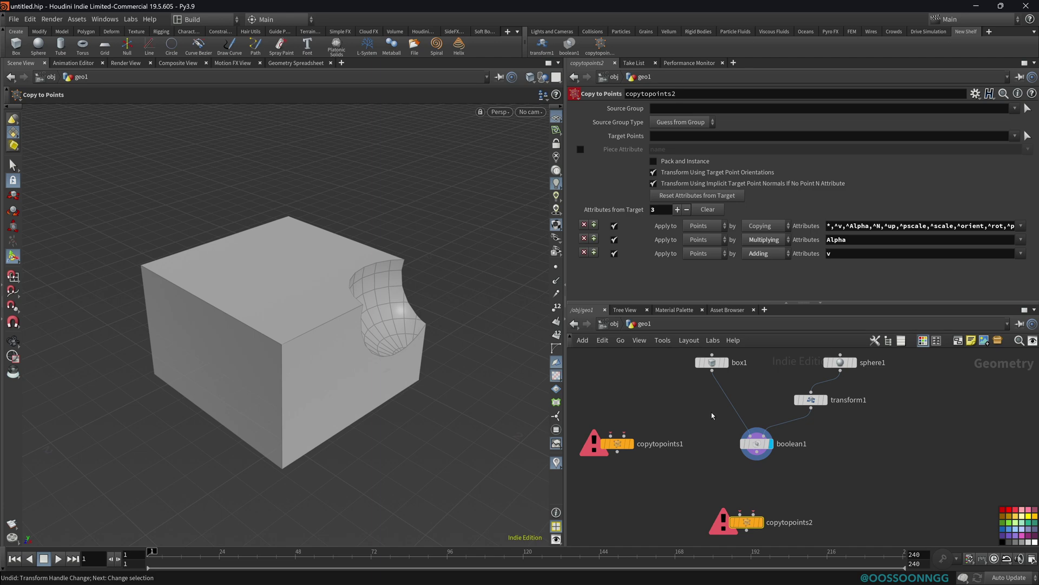
- Cut both input wires of boolean1 with the scissors, and rejoin box1 and transform1 to it with the join tool
key("y")
left_click_drag(712, 415, 832, 427)
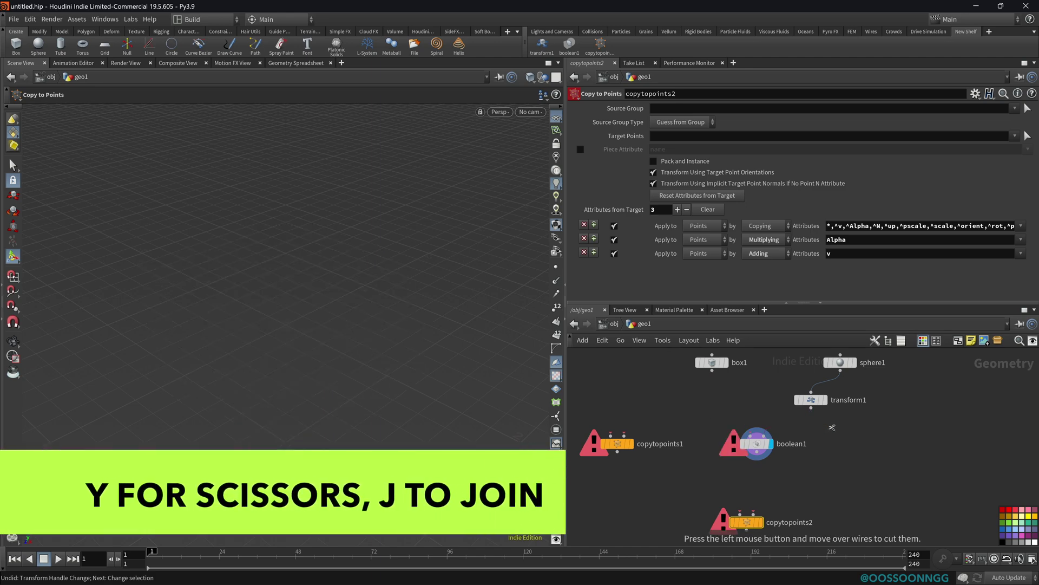
key("j")
left_click_drag(712, 366, 818, 406)
key("j")
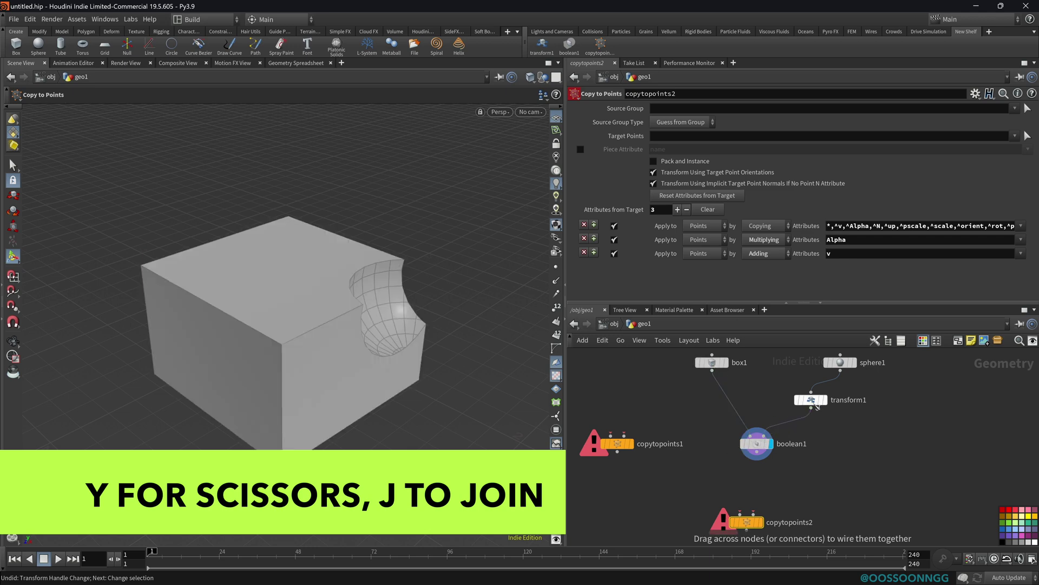
- Add a Principled Shader in the mat network and save that network as quickmark 2
left_click(608, 325)
left_click(607, 323)
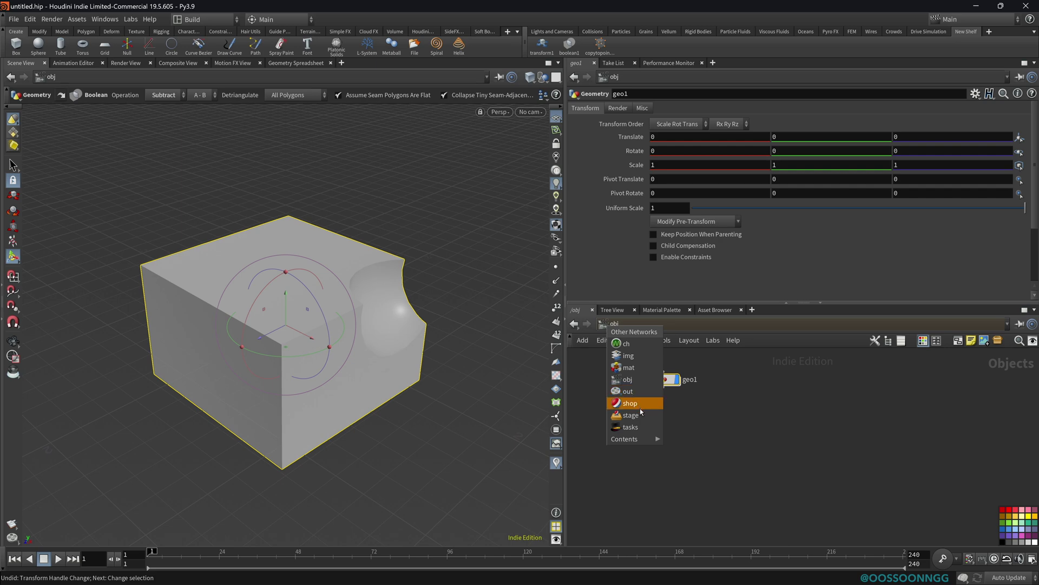
left_click(649, 368)
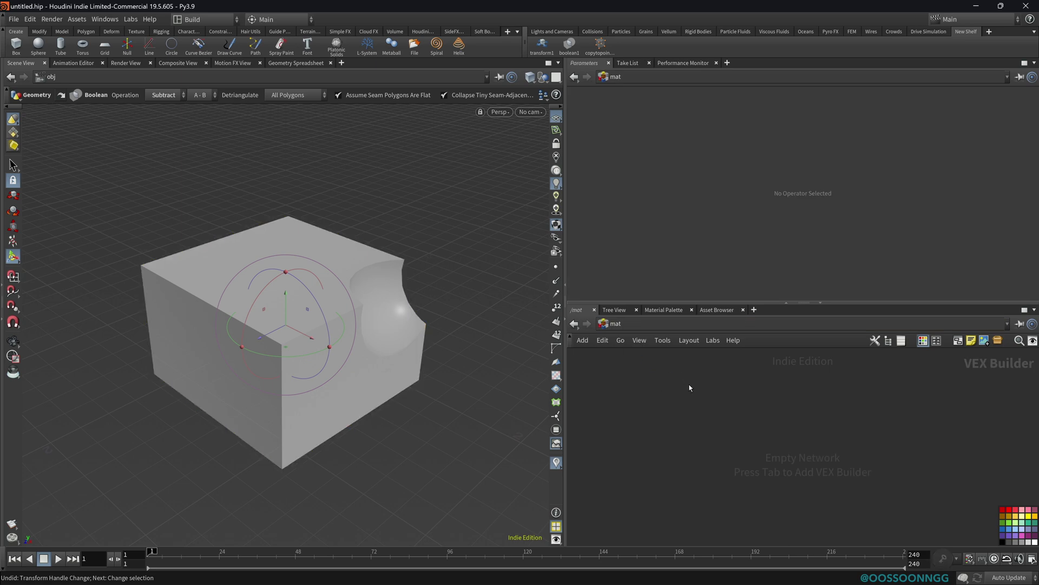
key("Tab")
key("Escape")
key("Tab")
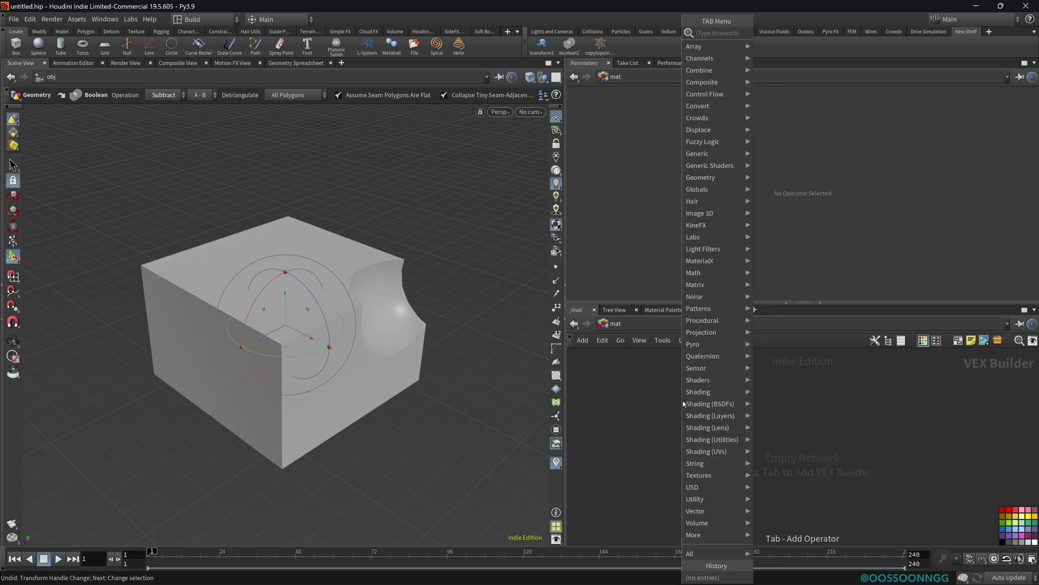
type("prin")
key("Return")
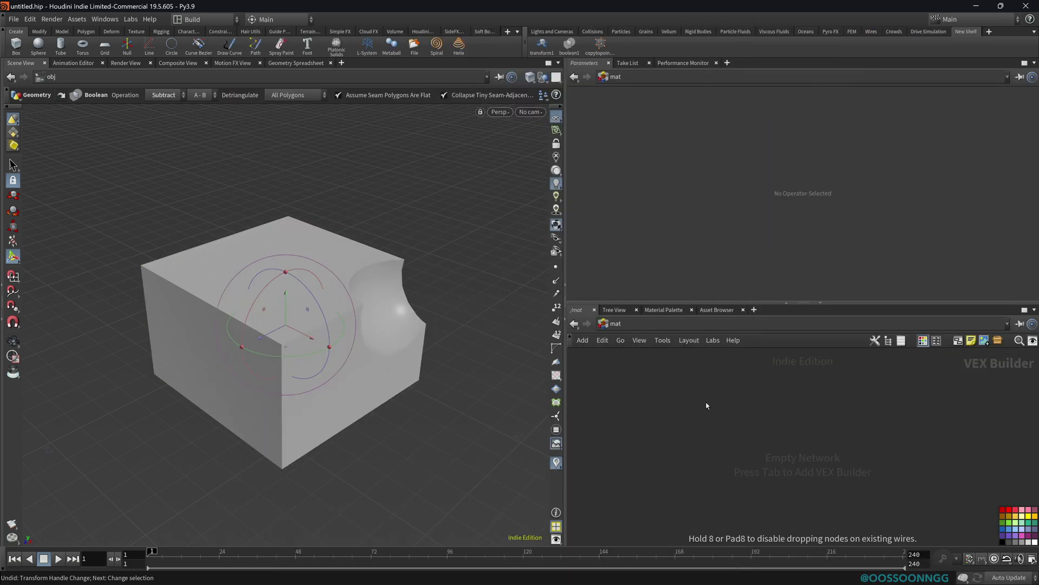
key("ctrl+2")
- Save the obj network as quickmark 1 and the inside of geo1 as quickmark 3
left_click(615, 323)
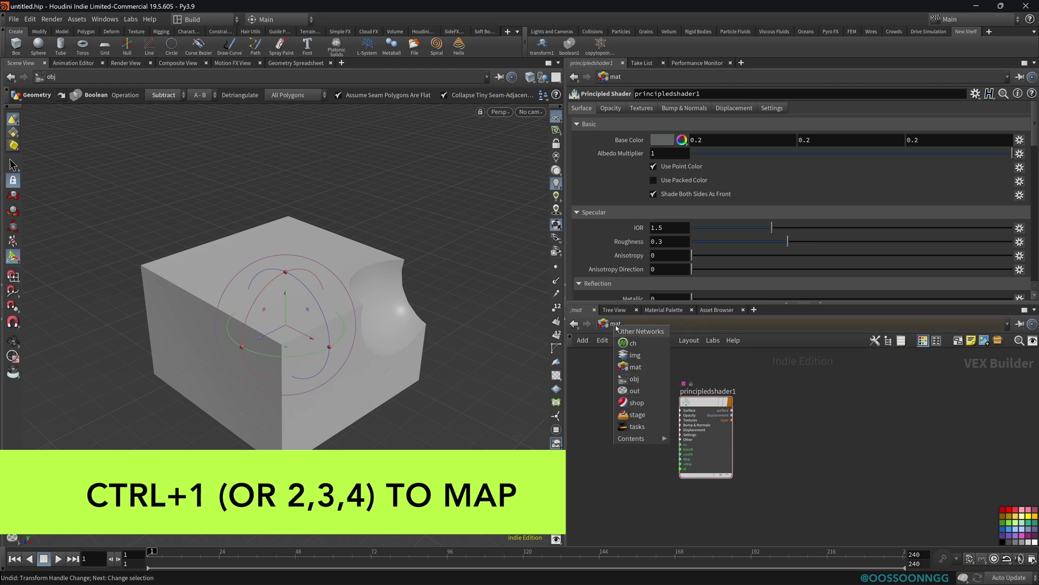
left_click(632, 379)
key("ctrl+1")
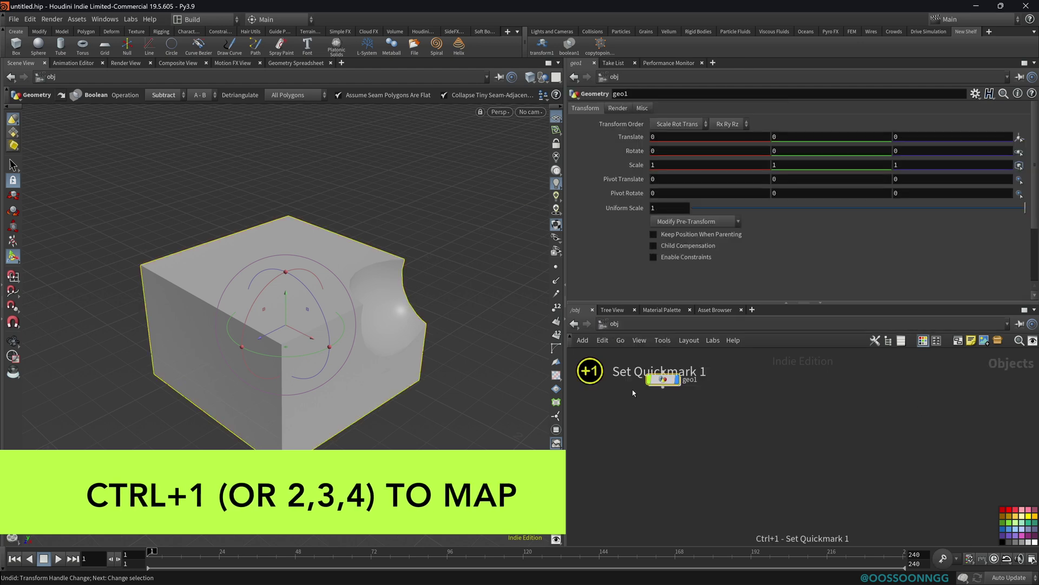
double_click(664, 378)
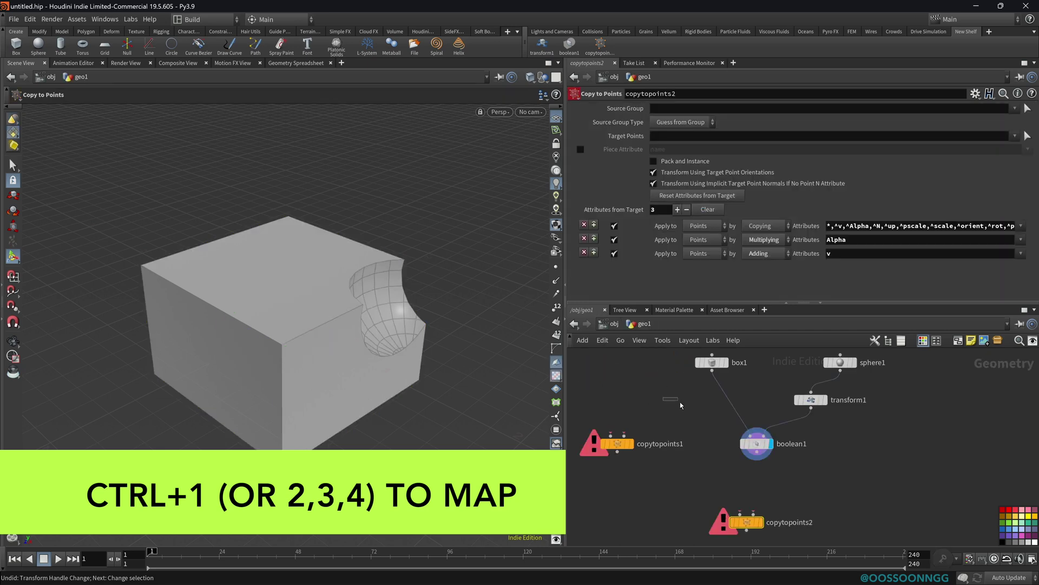
key("ctrl+3")
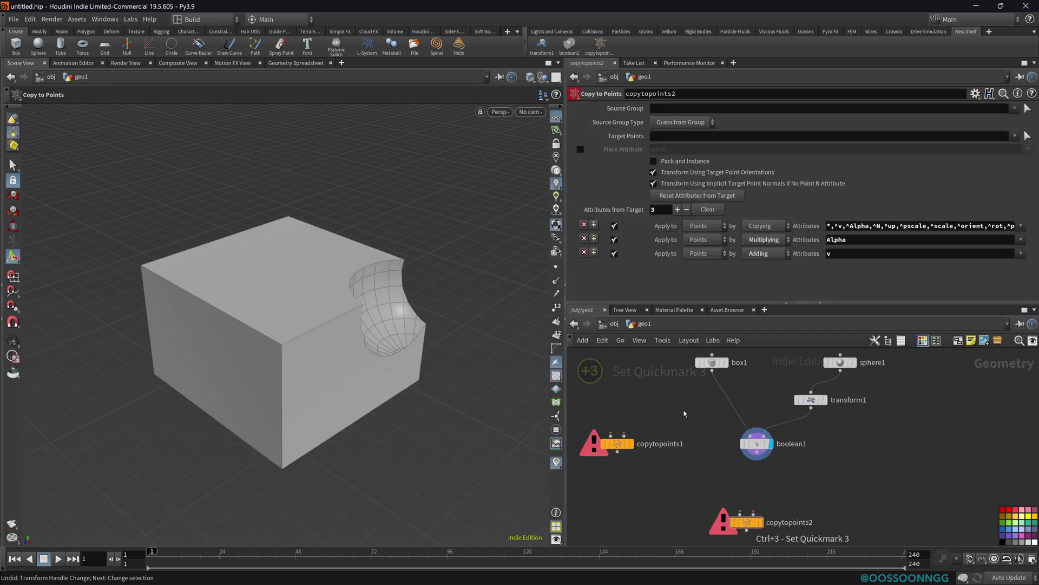
- Recall quickmarks 2, 1 and 3 in turn to check the network jumps
key("2")
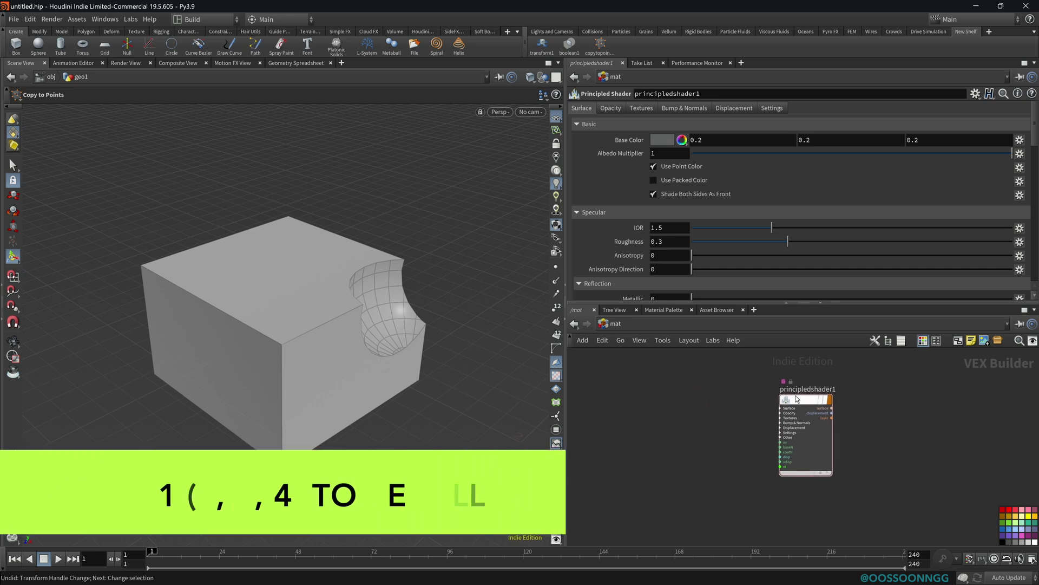
key("1")
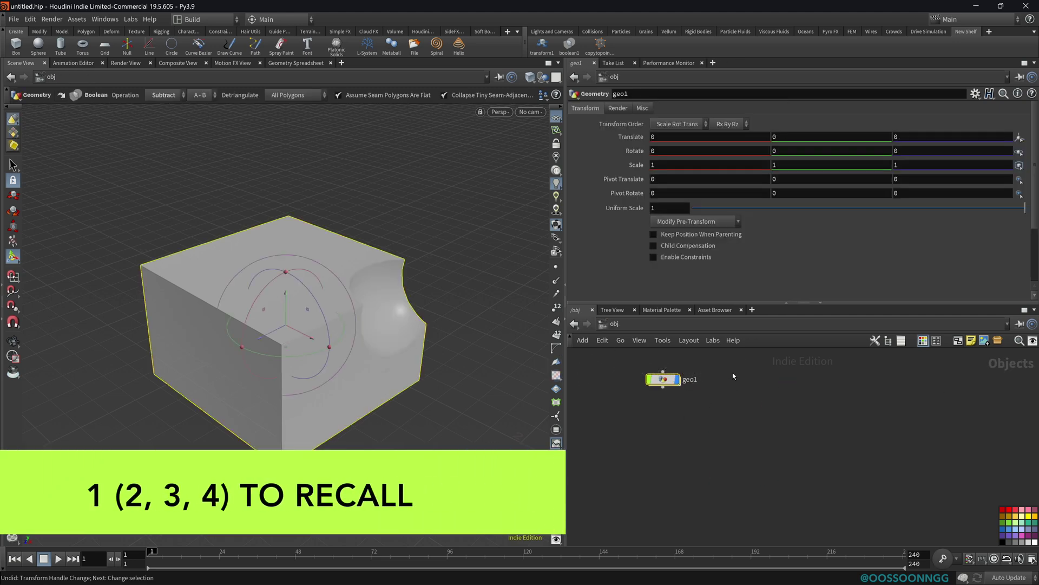
key("3")
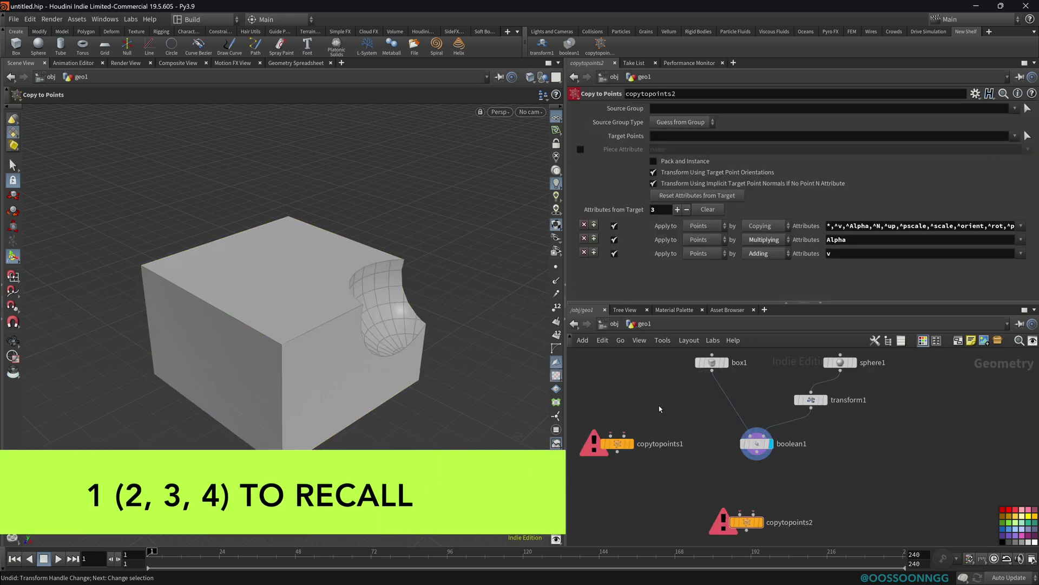
- Add an Attribute VOP node after boolean1, enter its network and save it as quickmark 4
left_click(782, 454)
key("Tab")
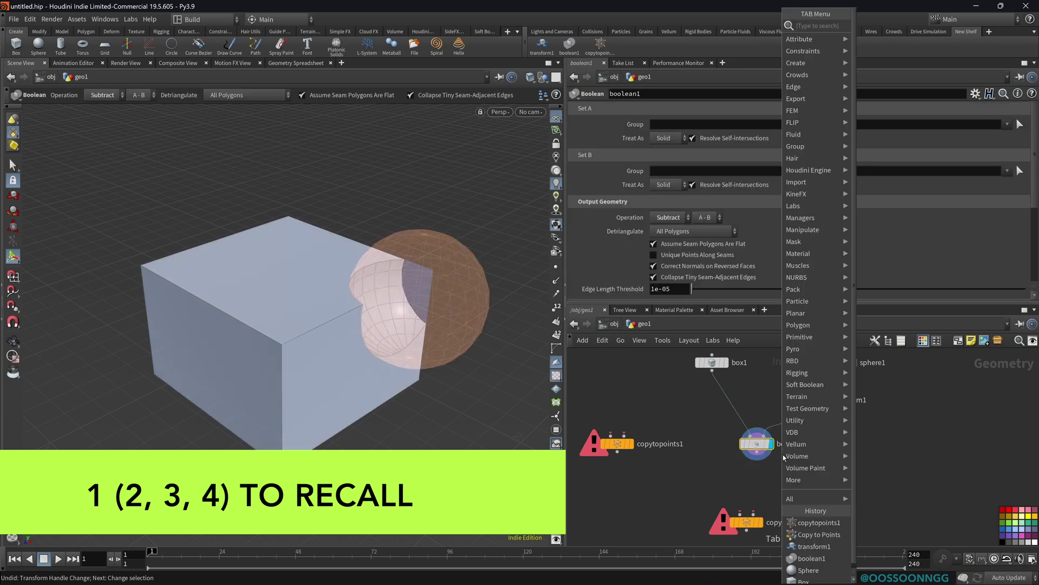
type("avop")
key("shift+Return")
key("Return")
left_click(697, 401)
key("ctrl+4")
- Jump back and forth between quickmarks 1, 2 and 4, ending inside the Attribute VOP network
key("1")
key("2")
key("4")
key("2")
key("1")
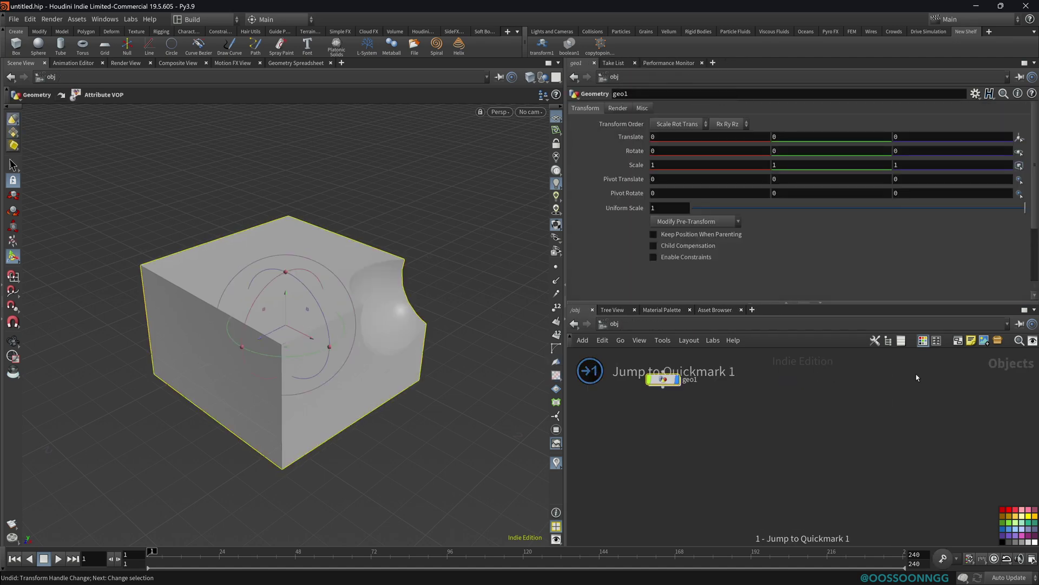
key("4")
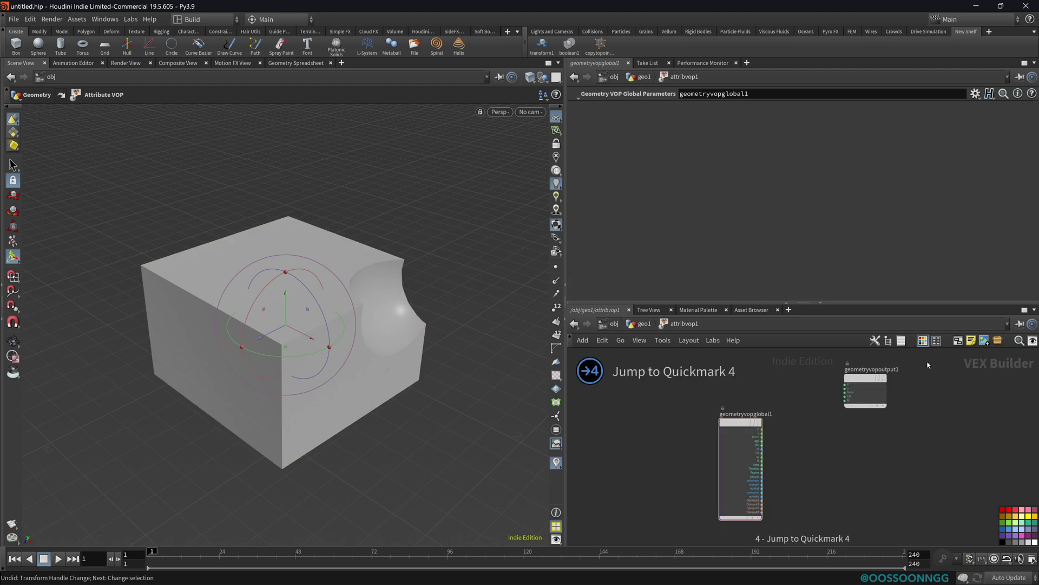
- Return to the geo1 network and delete the two disconnected Copy to Points nodes
left_click(641, 324)
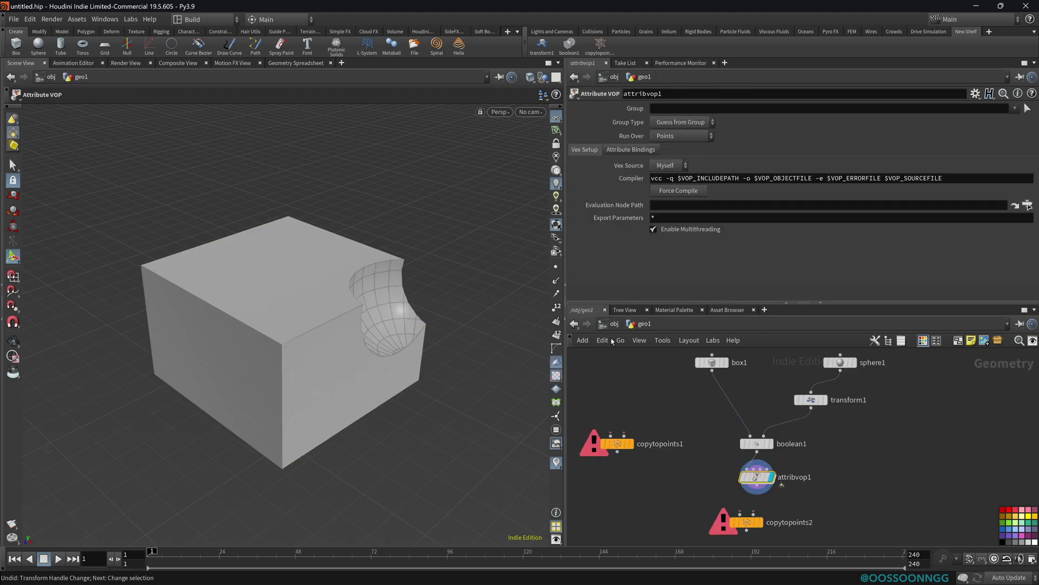
middle_click_drag(708, 444, 730, 432)
left_click_drag(597, 395, 694, 502)
key("Delete")
key("Delete")
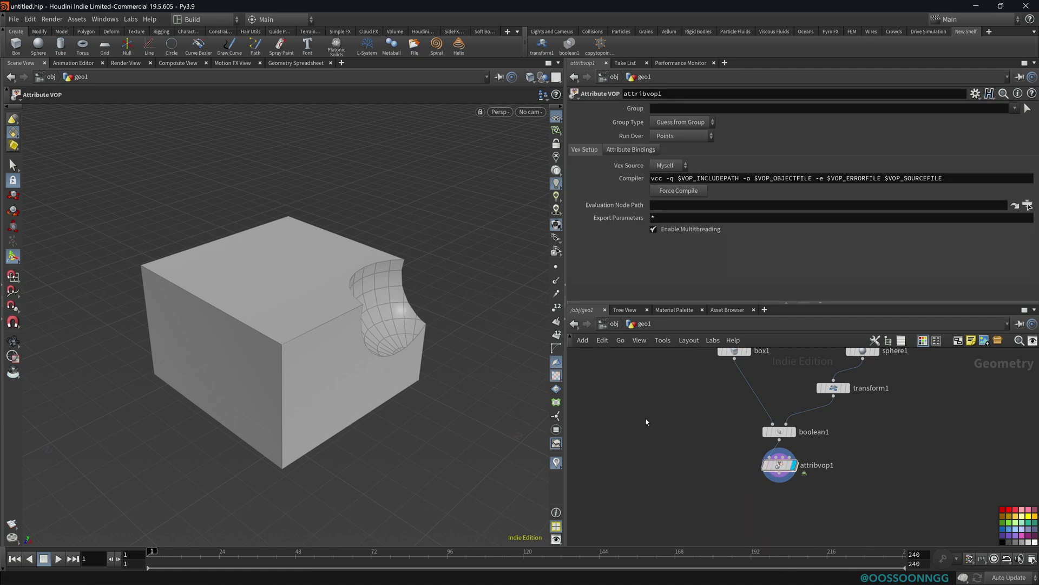
key("c")
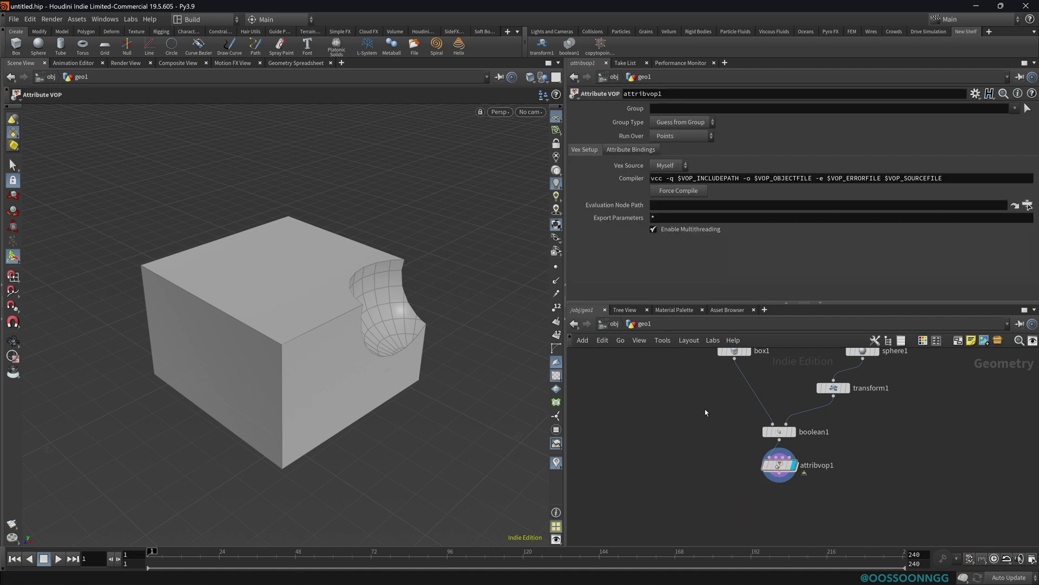
middle_click_drag(709, 409, 704, 421)
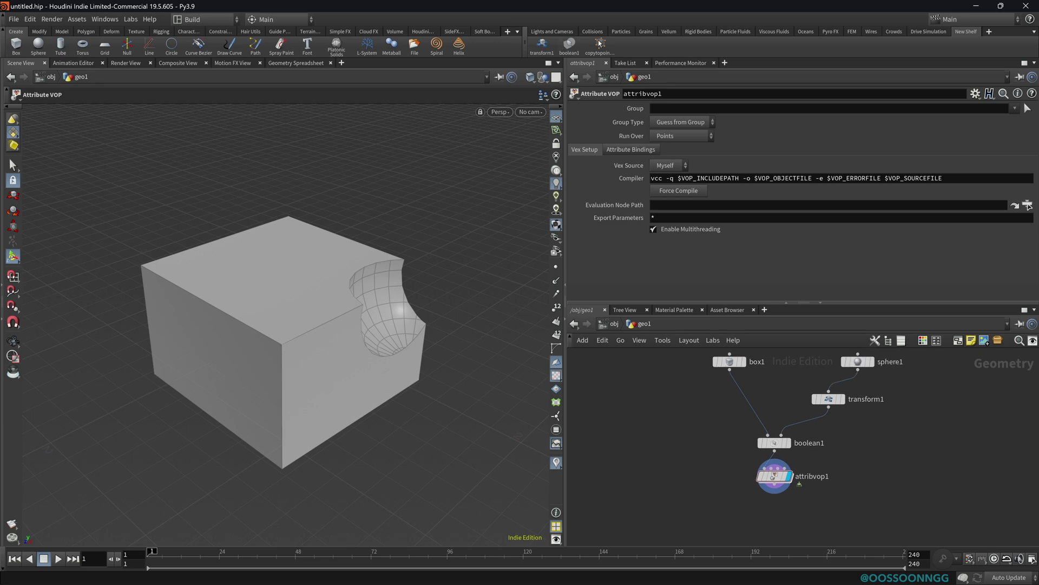
- Try the Modeling radial menu over the viewport and switch the radial menu set to Poly Modeling
left_click(280, 21)
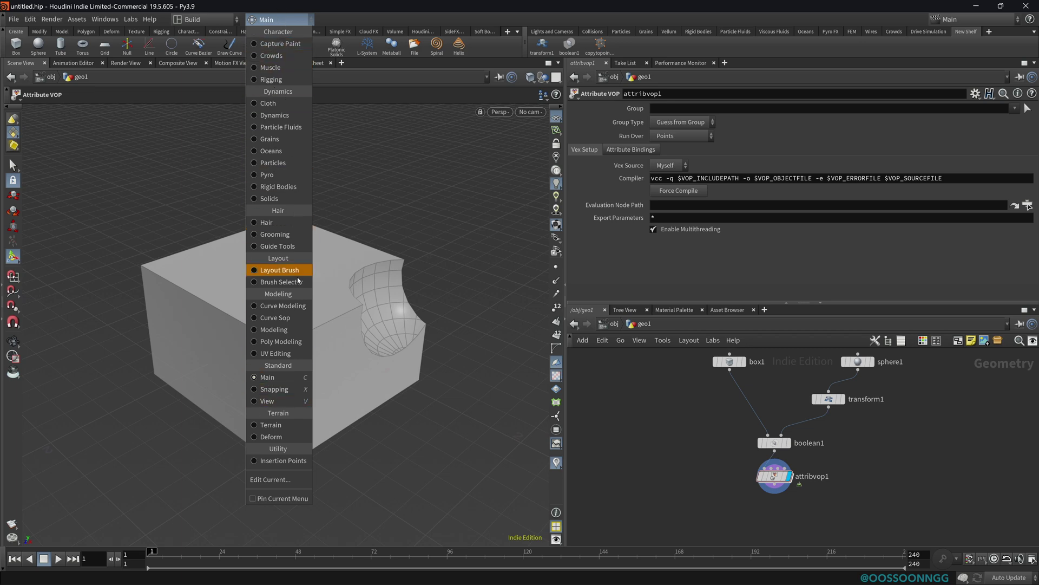
left_click(291, 331)
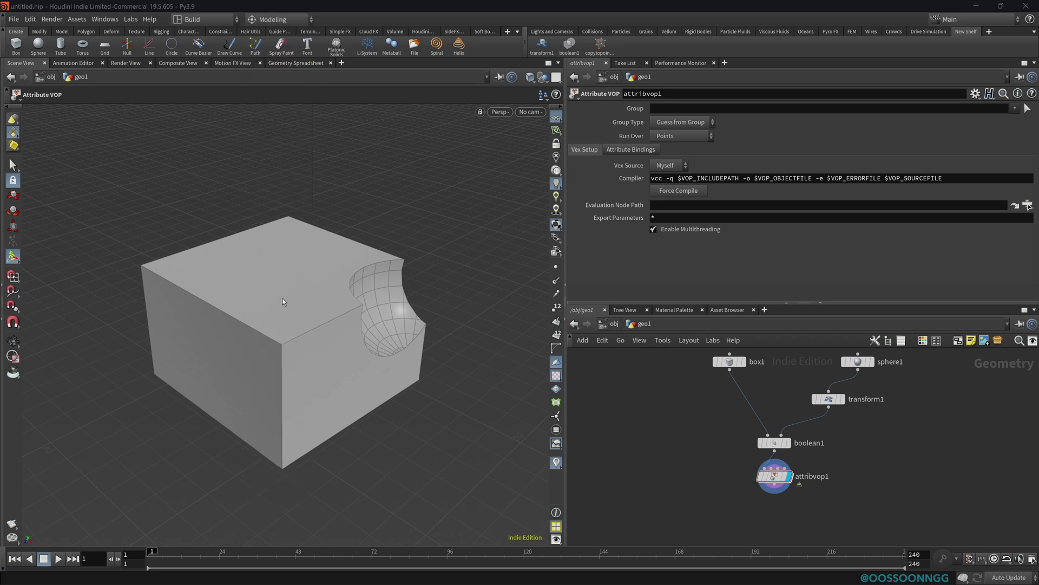
key("c")
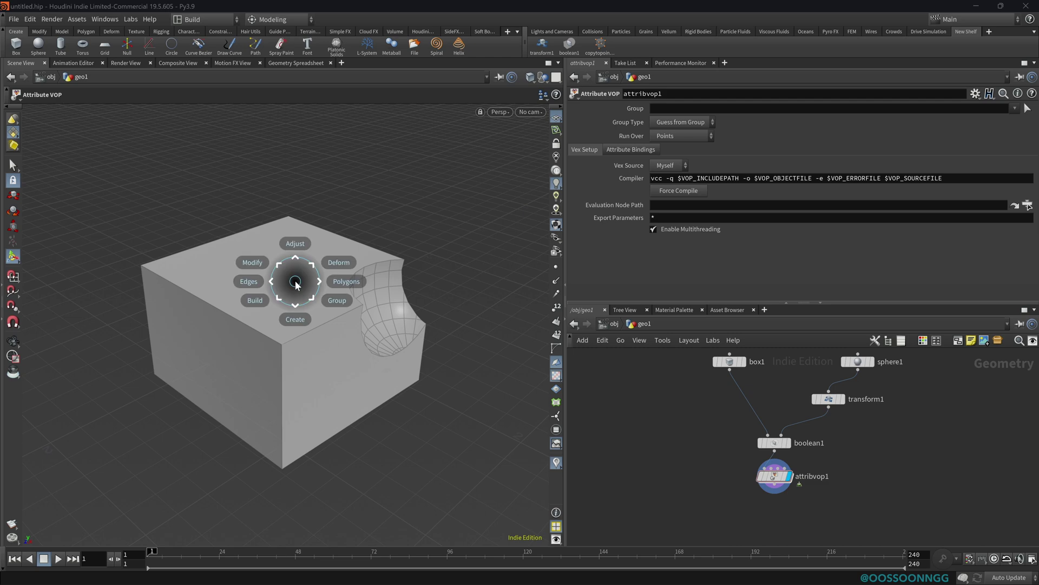
left_click(271, 20)
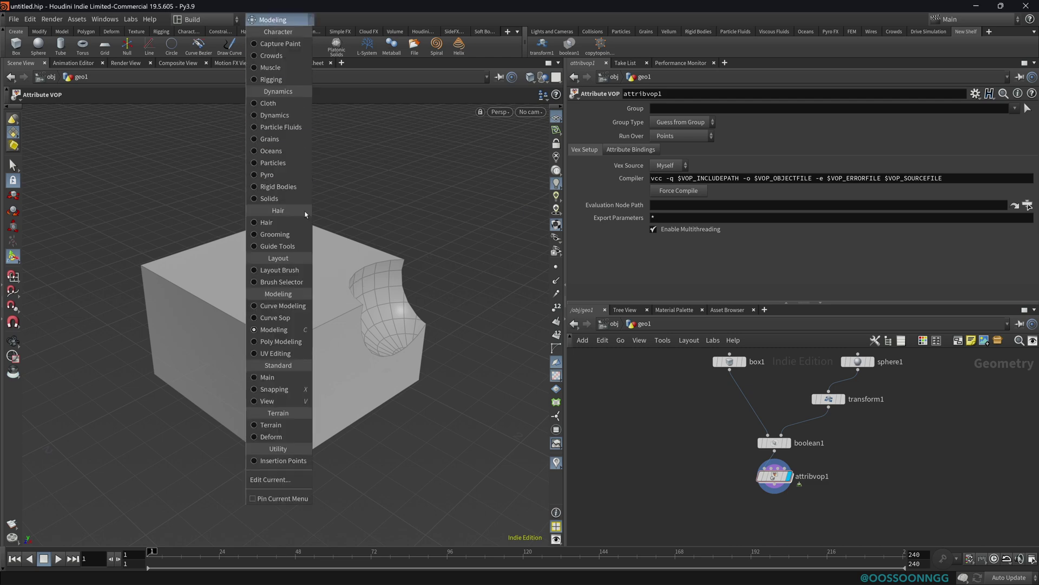
left_click(288, 343)
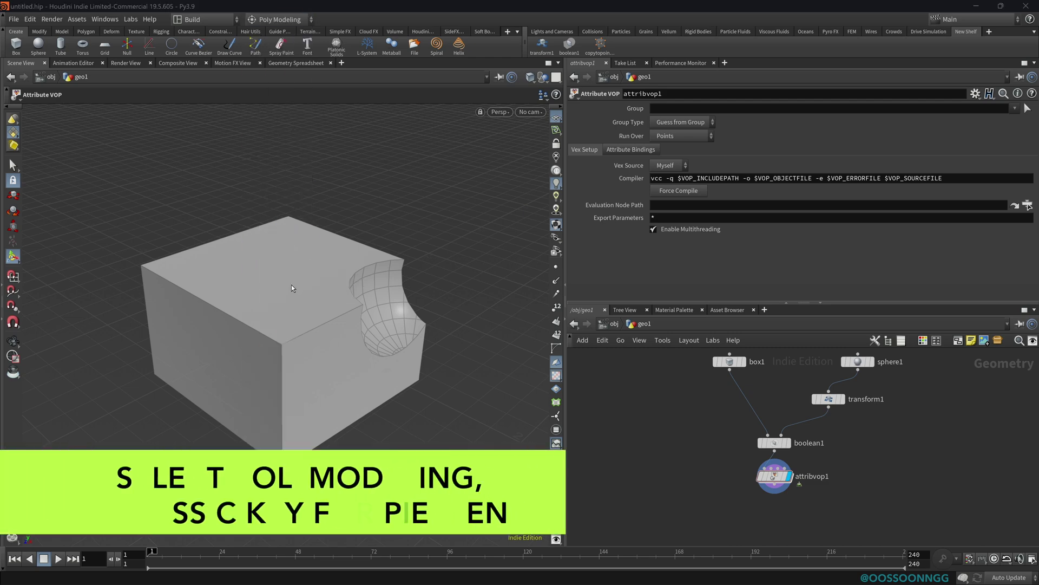
- Select the block's top face and extrude it upward with PolyExtrude from the radial menu
key("s")
left_click(286, 303)
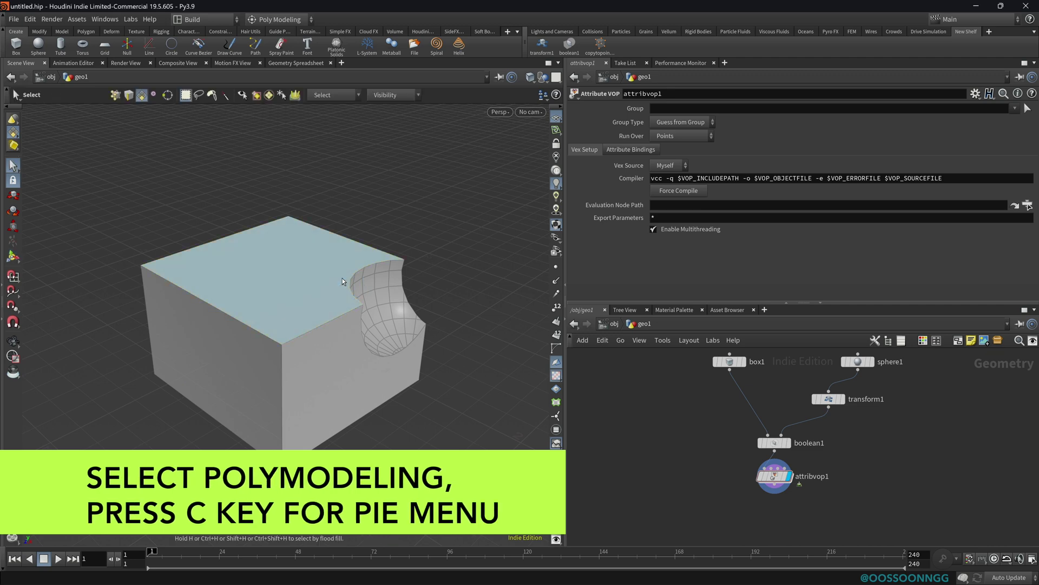
key("c")
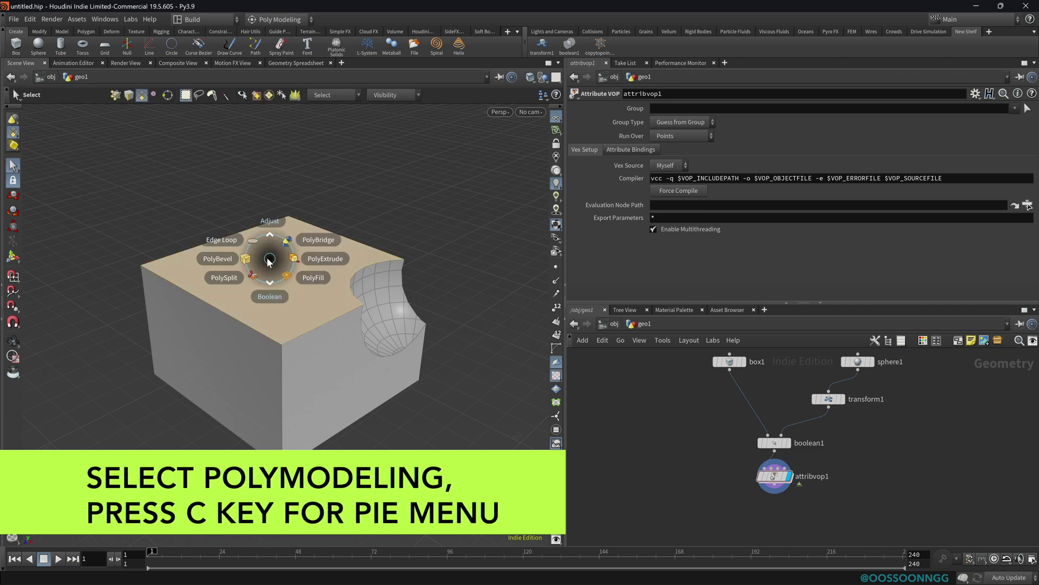
left_click(286, 253)
left_click_drag(336, 236, 340, 192)
- Repeat PolyExtrude twice on the top face, insetting it by 0.2 and raising it by about 0.24
key("q")
middle_click_drag(334, 224, 340, 210)
key("q")
left_click_drag(320, 203, 321, 161)
left_click_drag(375, 257, 368, 277, "alt")
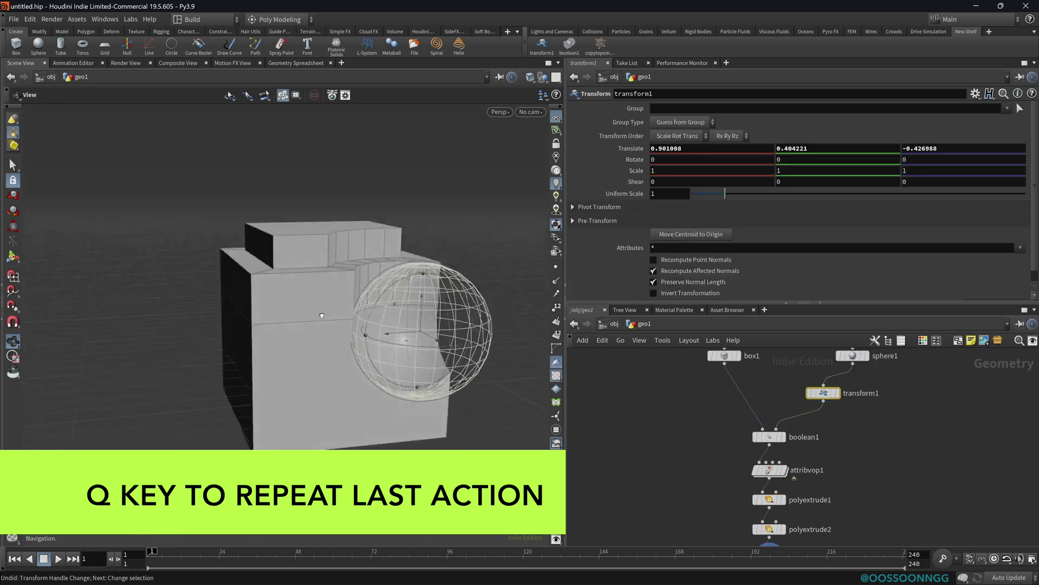
- Undo the last selection change and make polyextrude3 the current node
key("ctrl+z")
middle_click_drag(667, 438, 685, 379)
left_click(780, 470)
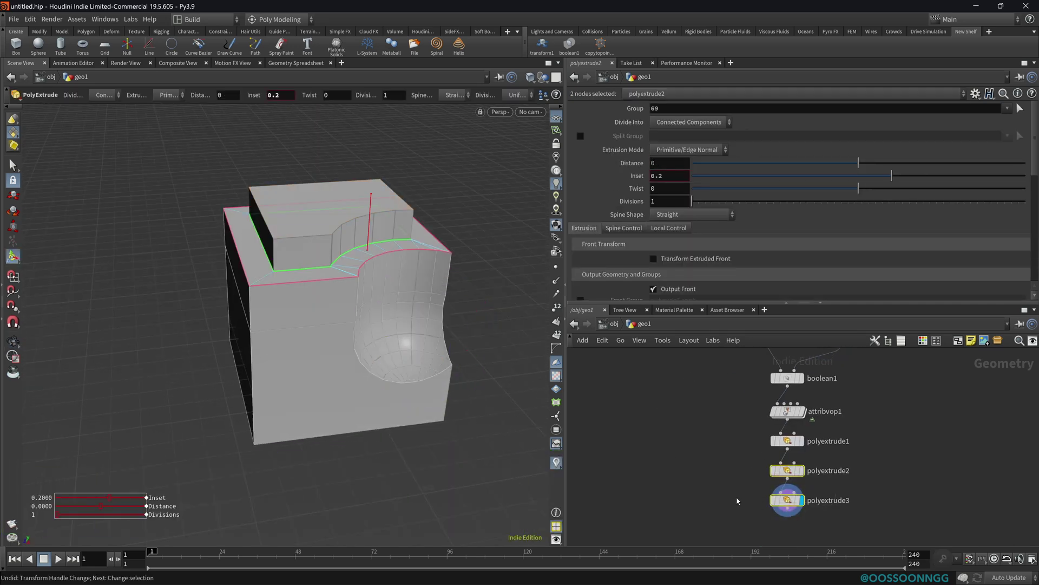
left_click(780, 500)
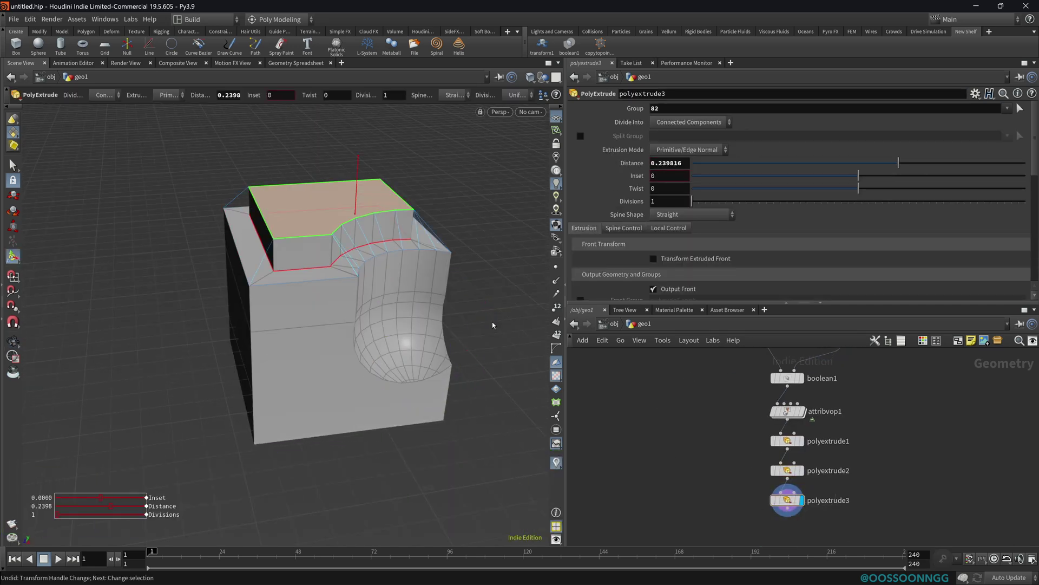
- Maximize the viewport and add two more PolyExtrudes to the top face, the last with a distance of about 0.065
key("Escape")
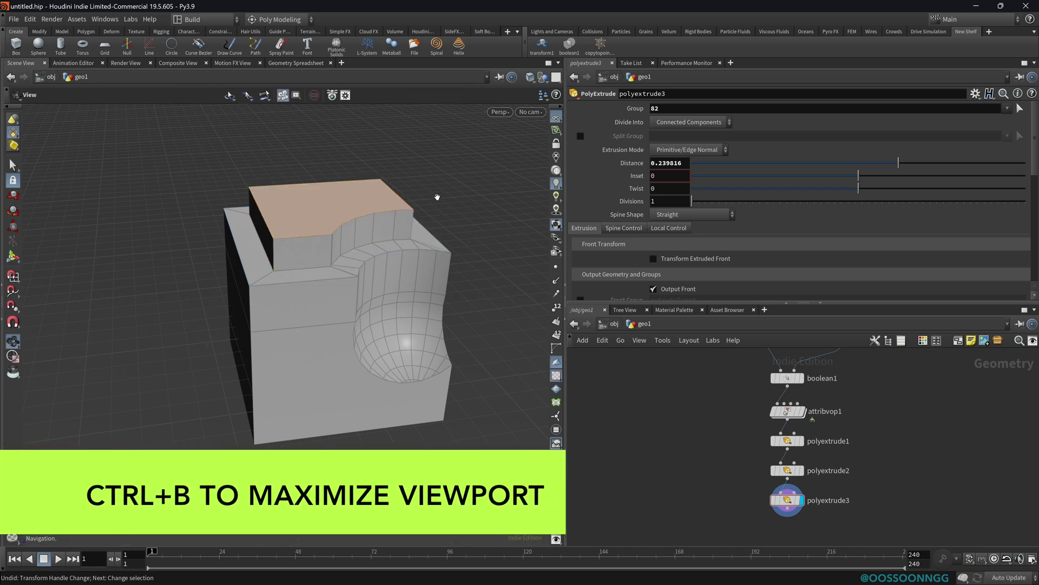
key("ctrl+b")
middle_click_drag(667, 245, 502, 245)
right_click_drag(501, 245, 505, 281)
left_click_drag(506, 281, 575, 292)
key("Return")
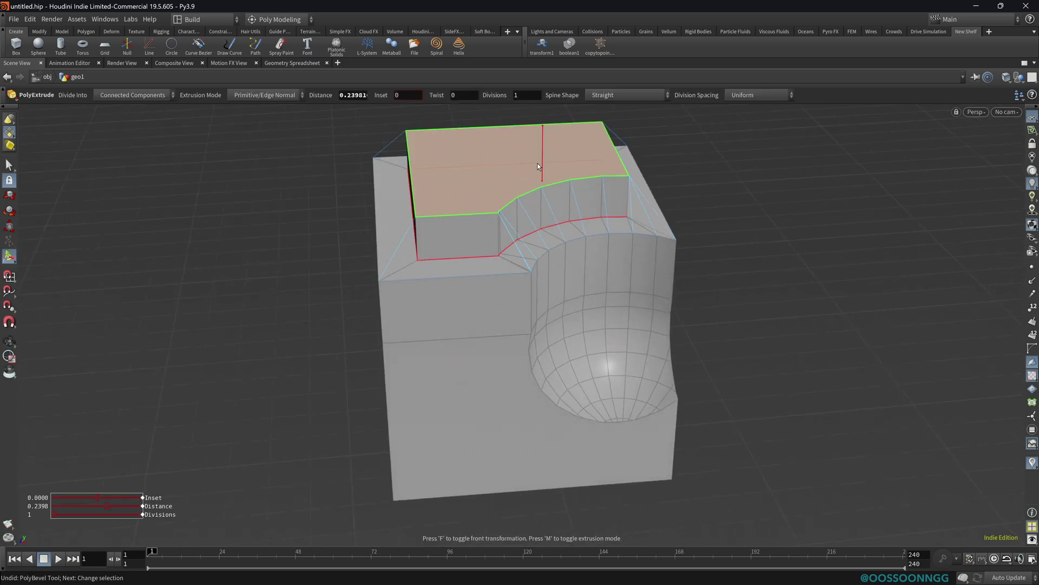
left_click_drag(542, 164, 538, 128)
key("q")
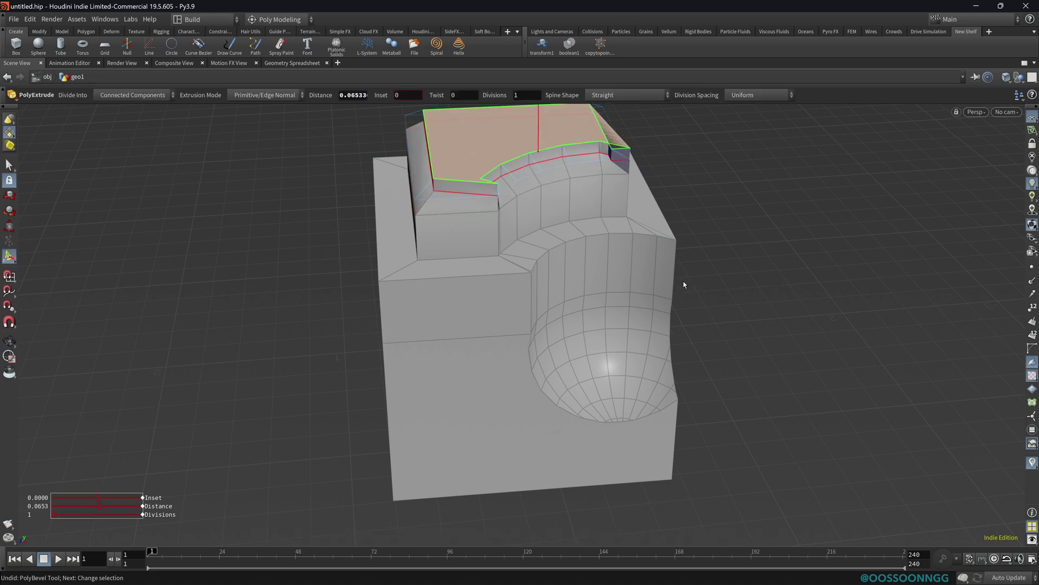
- Toggle the viewport between maximized and normal size, and do the same for the network editor while browsing polyextrude5's parameters
key("ctrl+b")
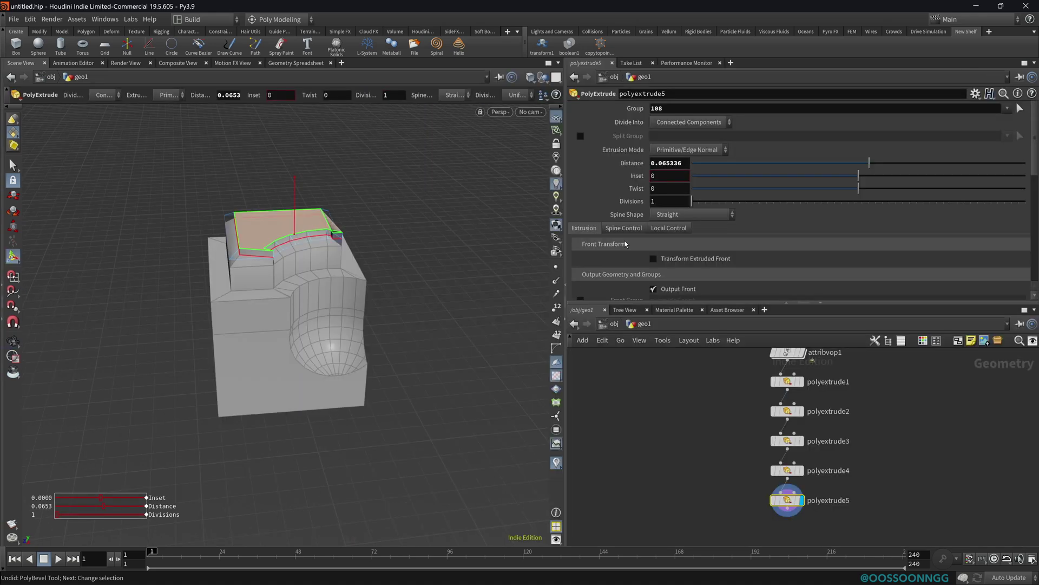
key("ctrl+b")
key("ctrl+b")
left_click_drag(685, 399, 677, 466)
key("ctrl+b")
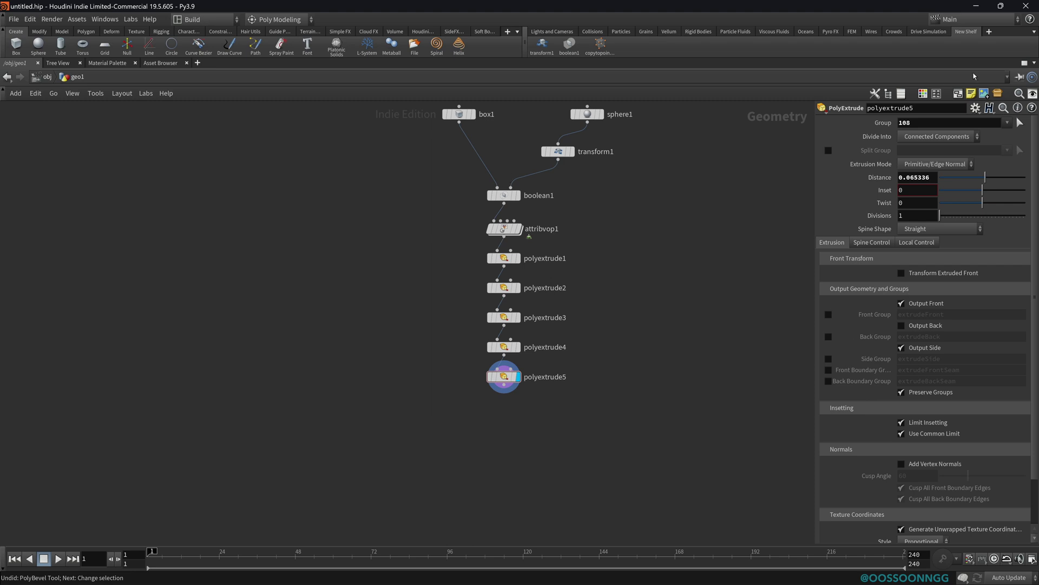
scroll(1031, 124, "down", 2)
scroll(1030, 124, "up", 2)
key("ctrl+b")
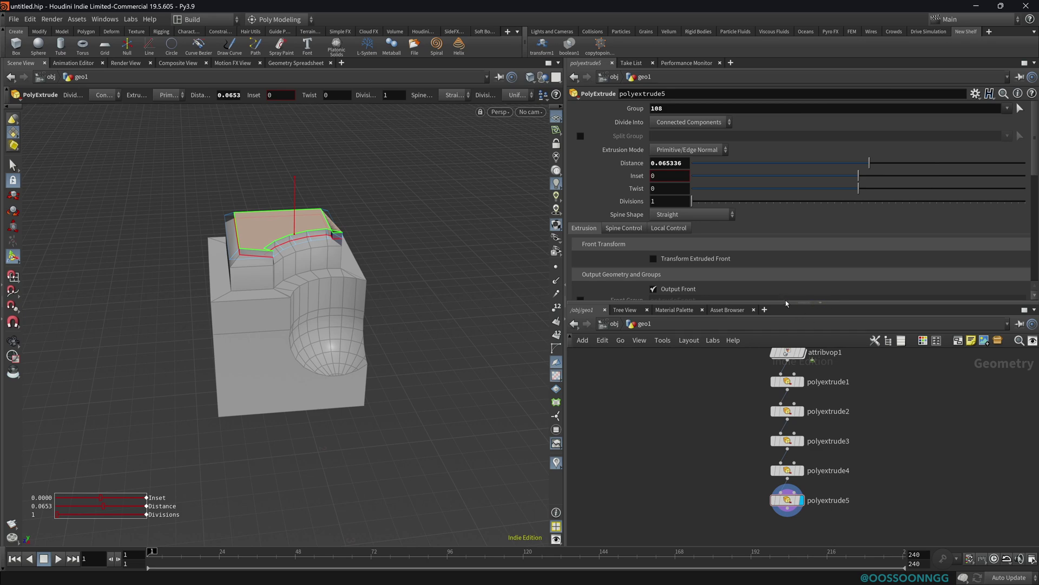
- Collapse the parameter pane and show polyextrude5's parameters as an overlay inside the network editor
key("ctrl+b")
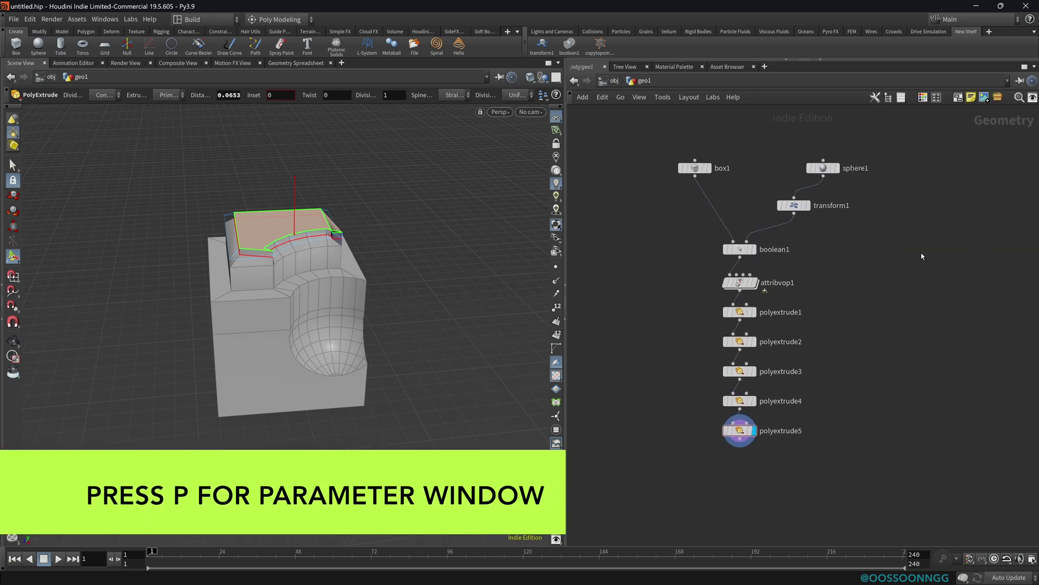
key("p")
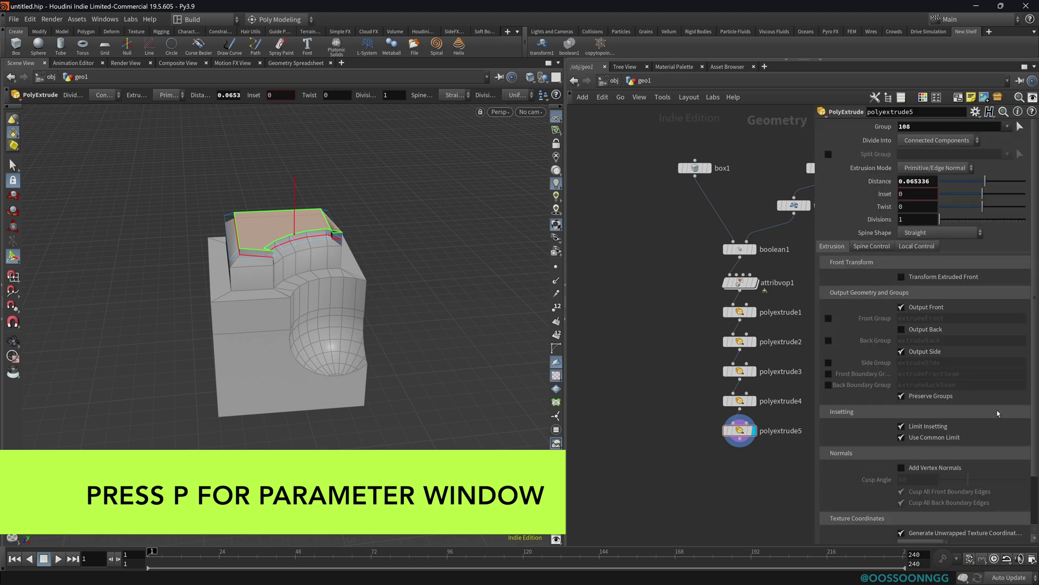
scroll(1012, 401, "down", 3)
scroll(949, 397, "up", 3)
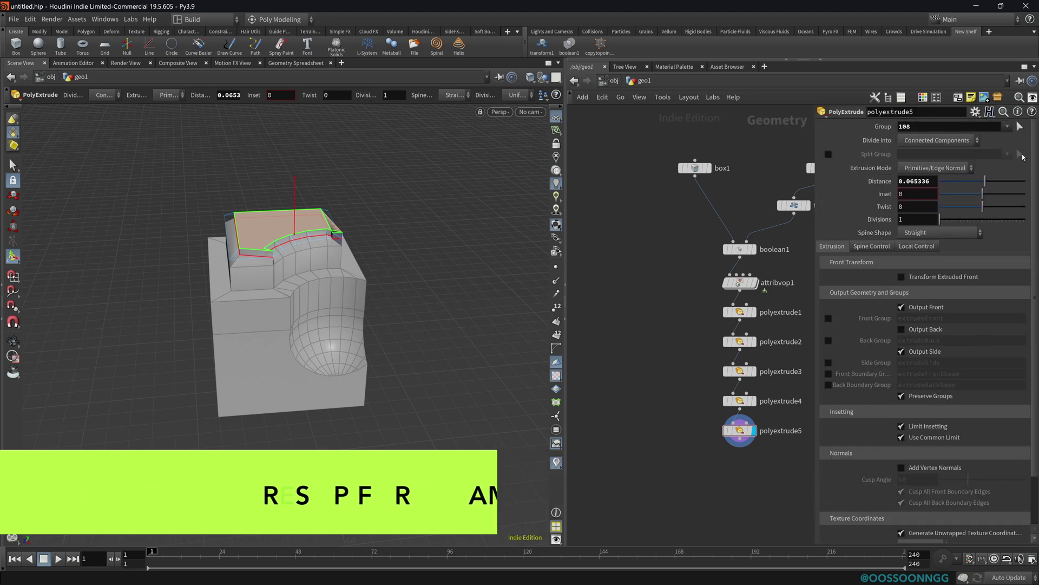
- Select attribvop1 to view its parameters in the overlay, and hide the overlay
left_click_drag(631, 216, 728, 259)
left_click_drag(660, 259, 740, 282)
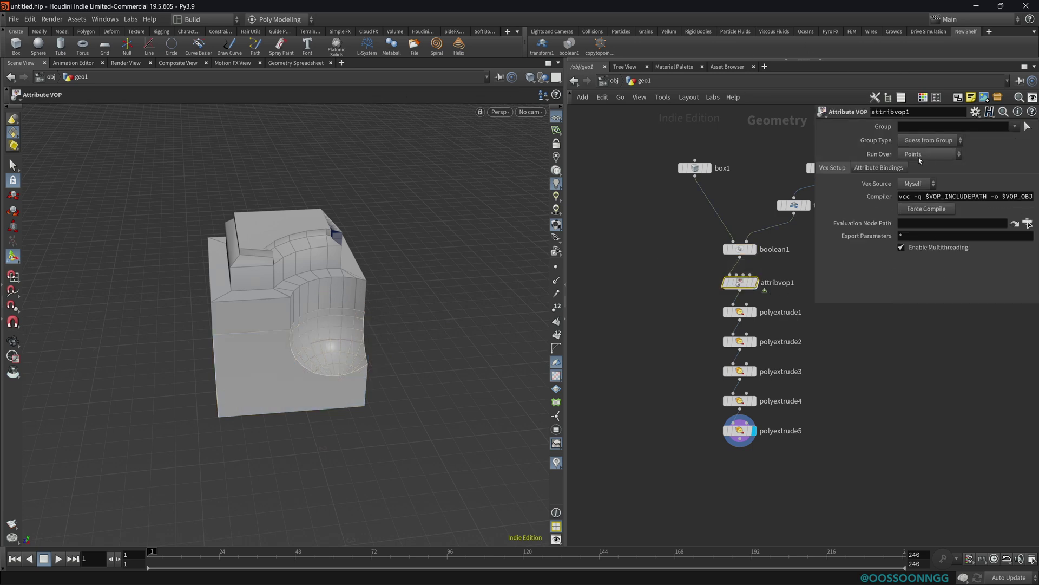
key("p")
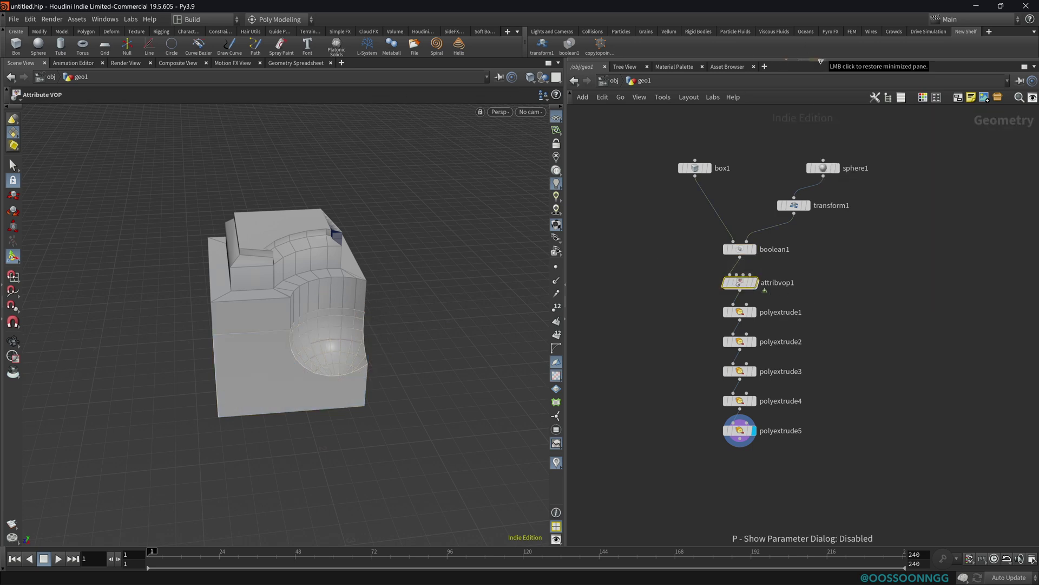
- Restore the parameter pane and reduce its height to give the network editor more room
left_click(821, 61)
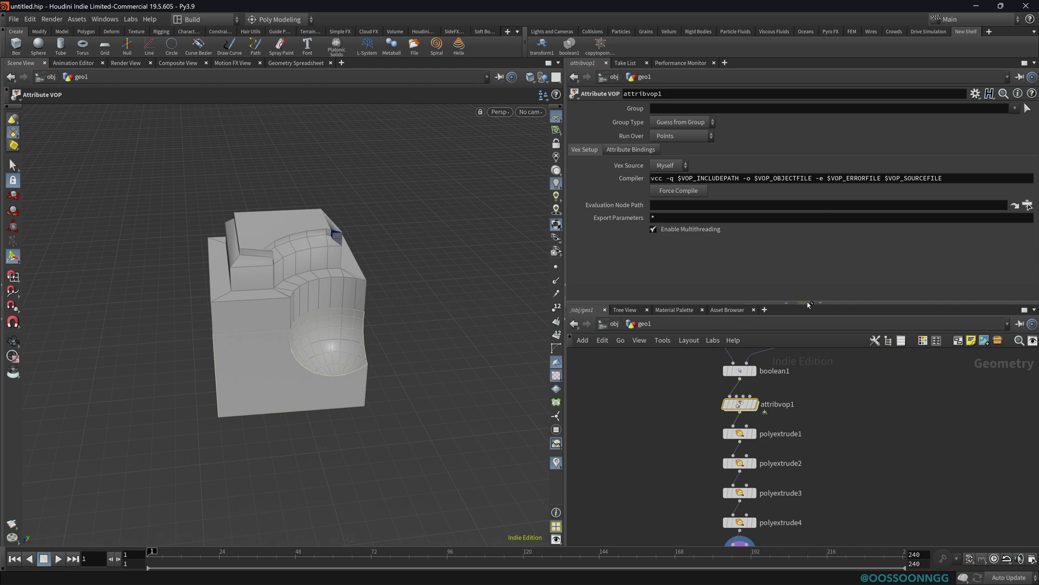
left_click_drag(807, 304, 808, 239)
middle_click_drag(619, 411, 700, 401)
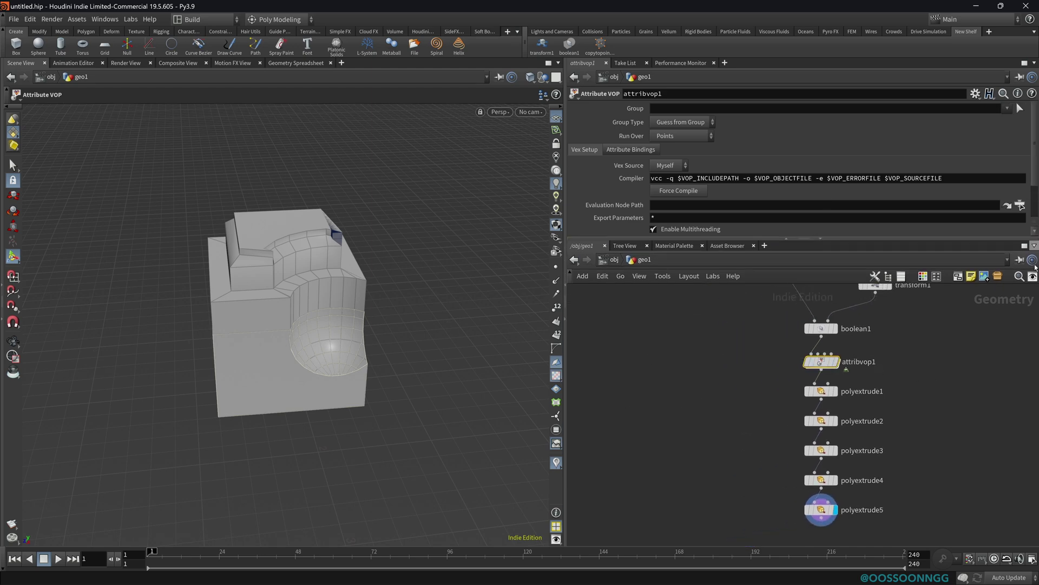
- Enter attribvop1, move the geometryvopglobal1 node level with the output node, and return to geo1
double_click(792, 373)
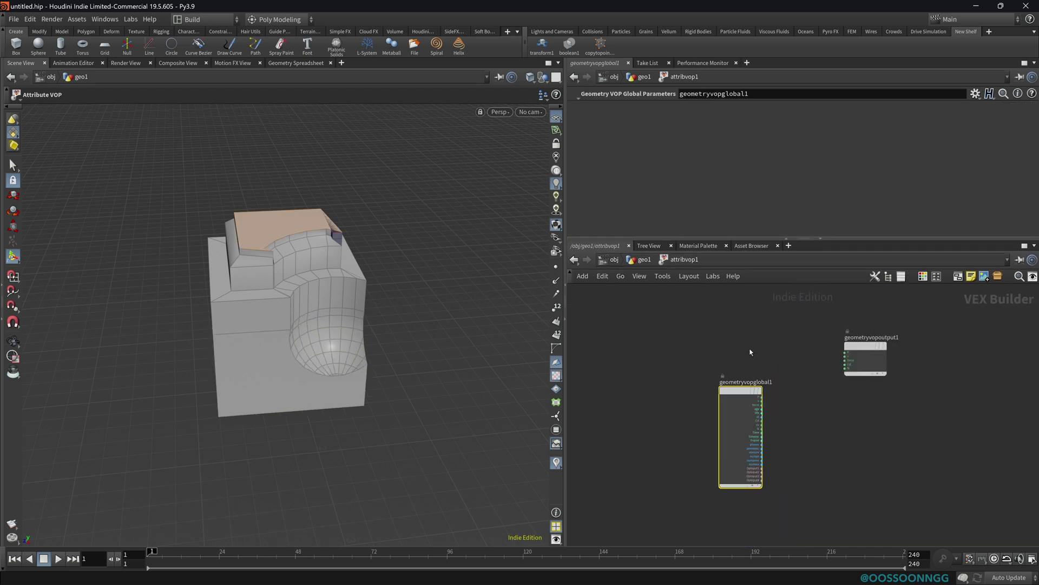
middle_click_drag(747, 354, 737, 362)
left_click_drag(735, 398, 721, 358)
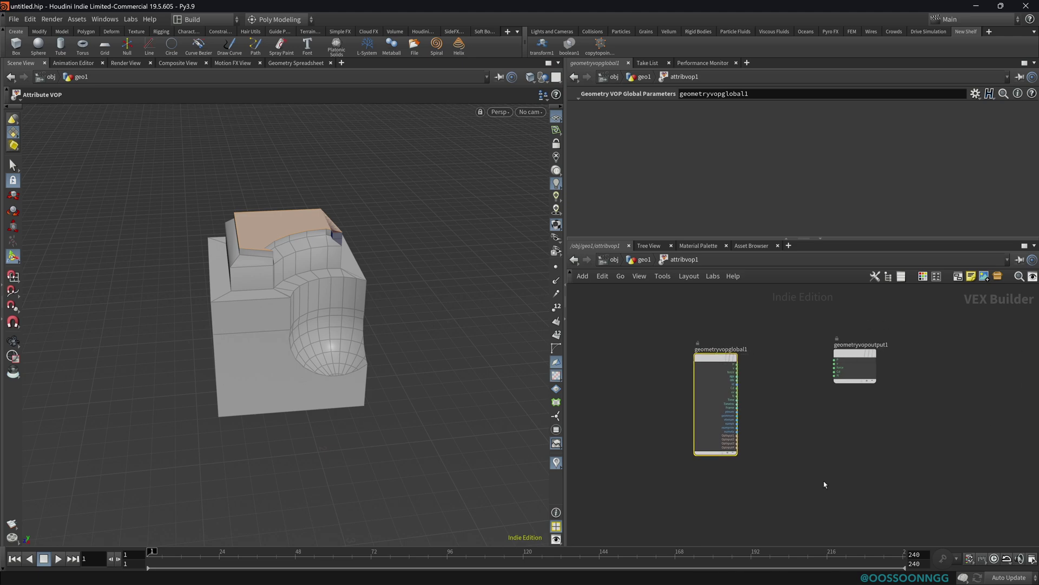
left_click(644, 259)
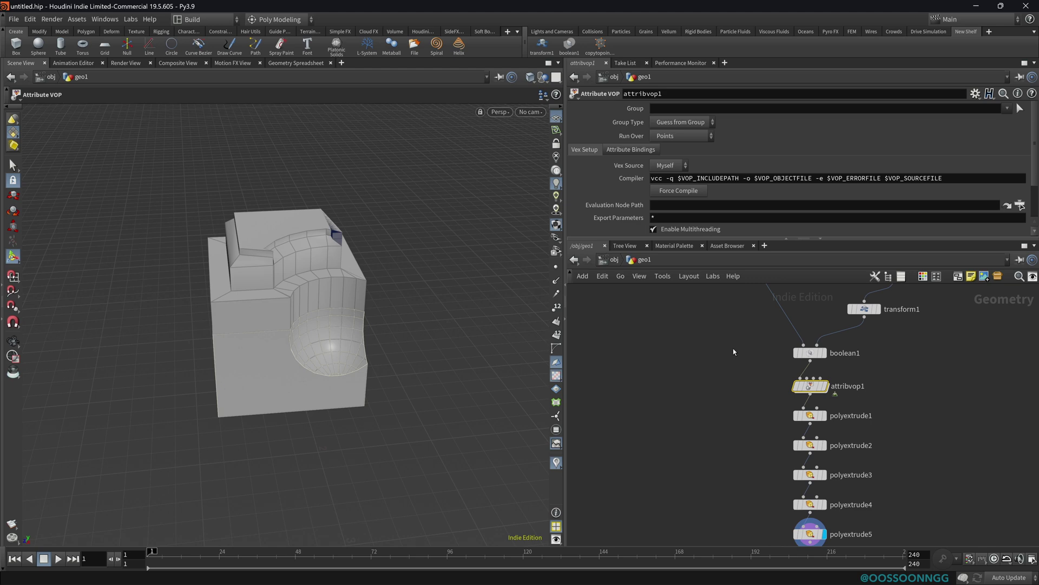
- Collapse the parameter pane and widen the network editor by narrowing the viewport
key("p")
key("p")
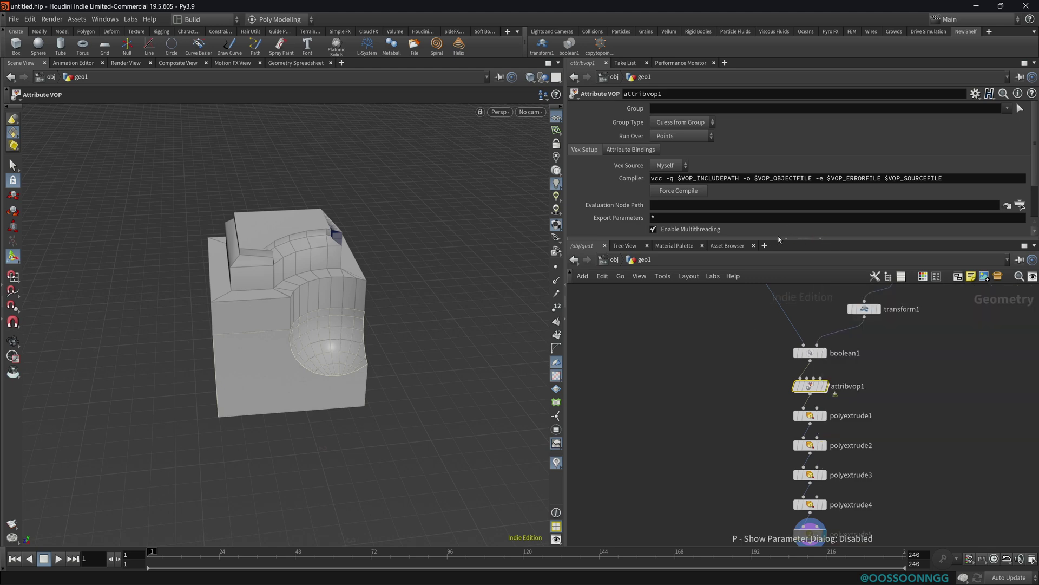
left_click(788, 238)
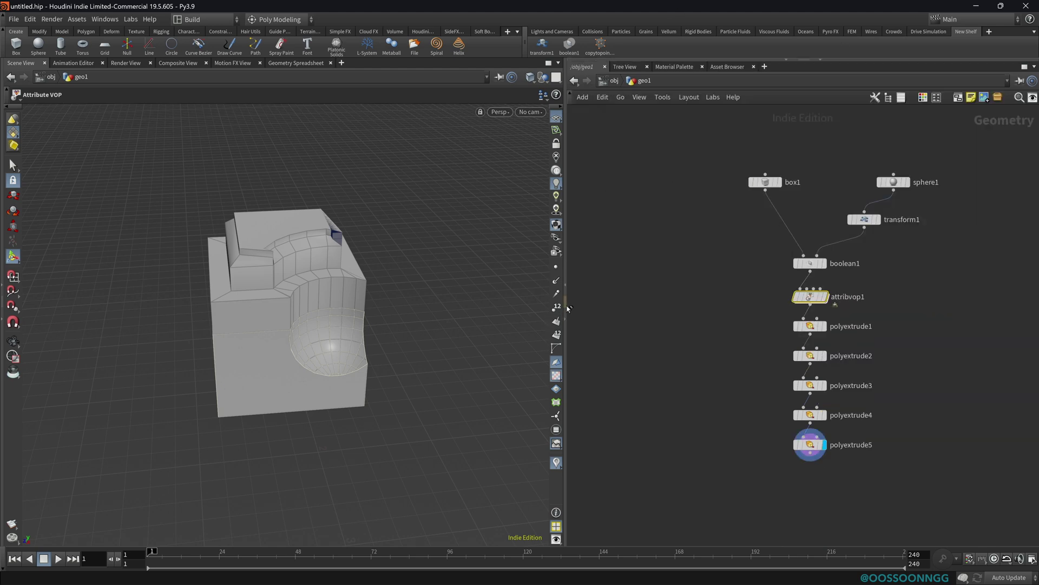
left_click_drag(565, 308, 488, 304)
left_click(714, 277)
middle_click_drag(714, 277, 602, 299)
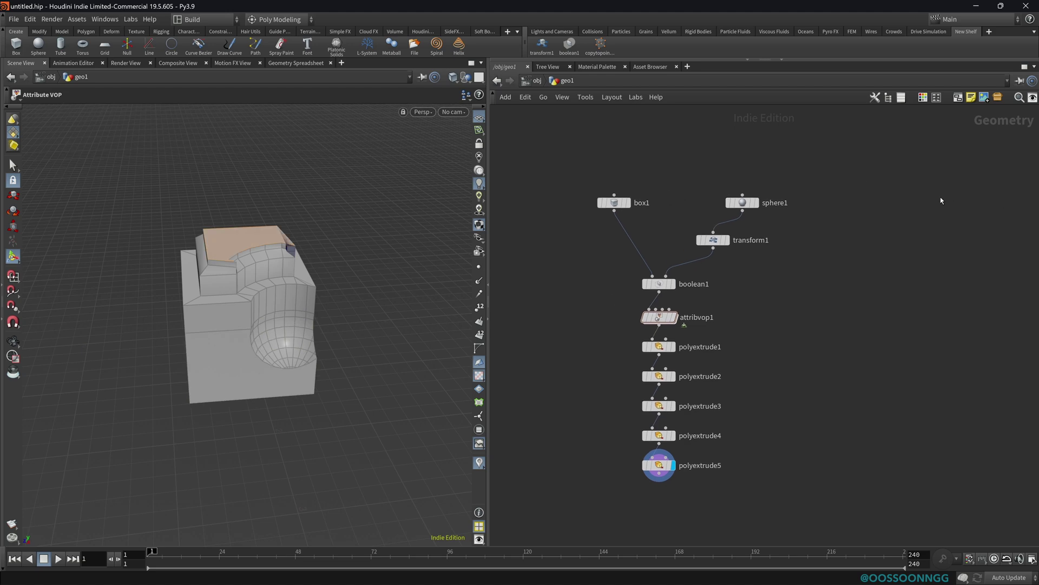
- Show attribvop1's parameters over the network editor, hide them again and clear the node selection
key("p")
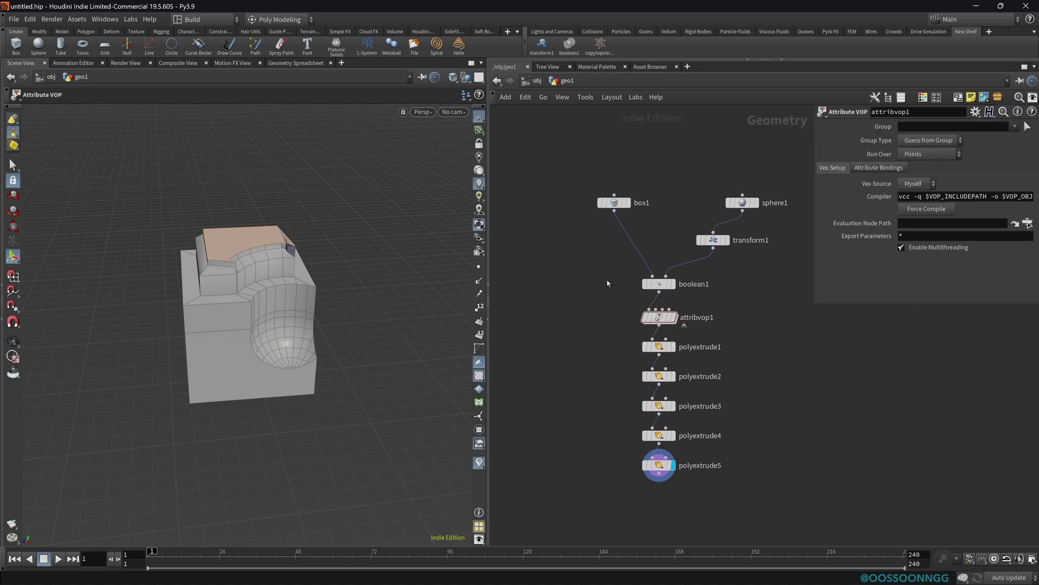
left_click_drag(592, 287, 685, 325)
key("p")
middle_click_drag(529, 293, 631, 307)
left_click(631, 307)
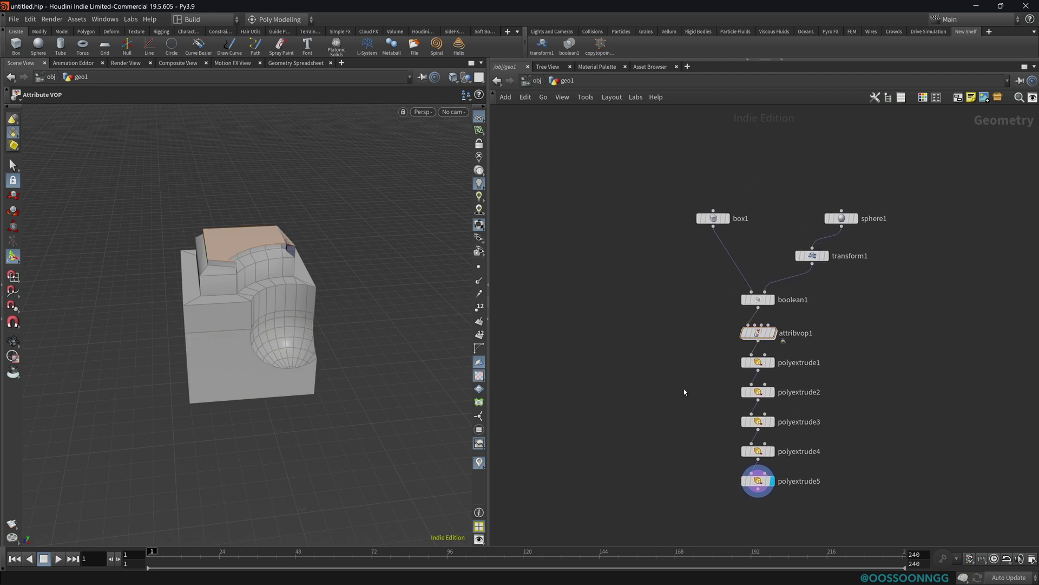
- Turn on the network overview minimap, navigate the node tree with it, and switch the overview to automatic
middle_click_drag(639, 361, 640, 318)
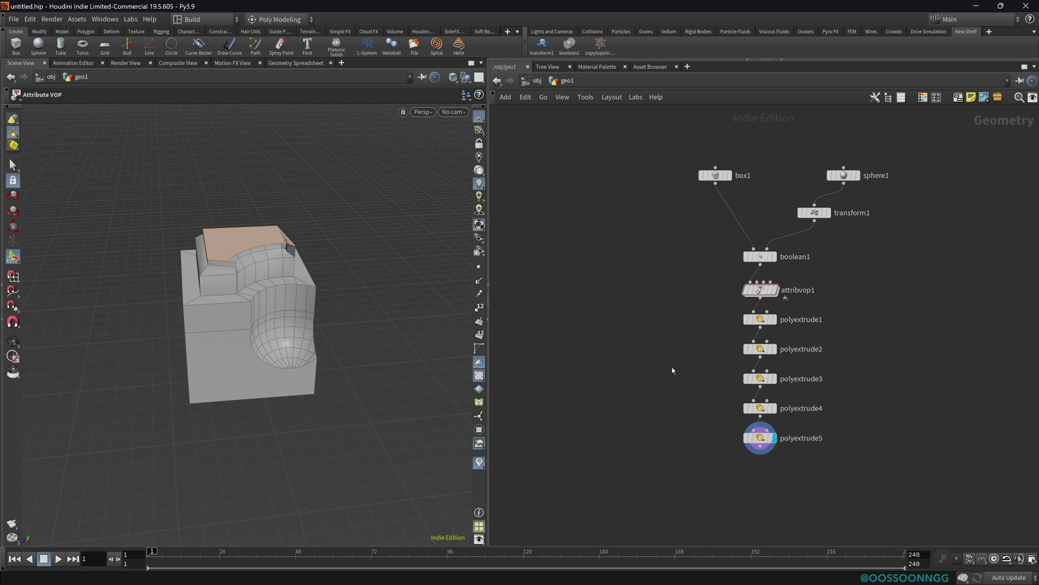
key("o")
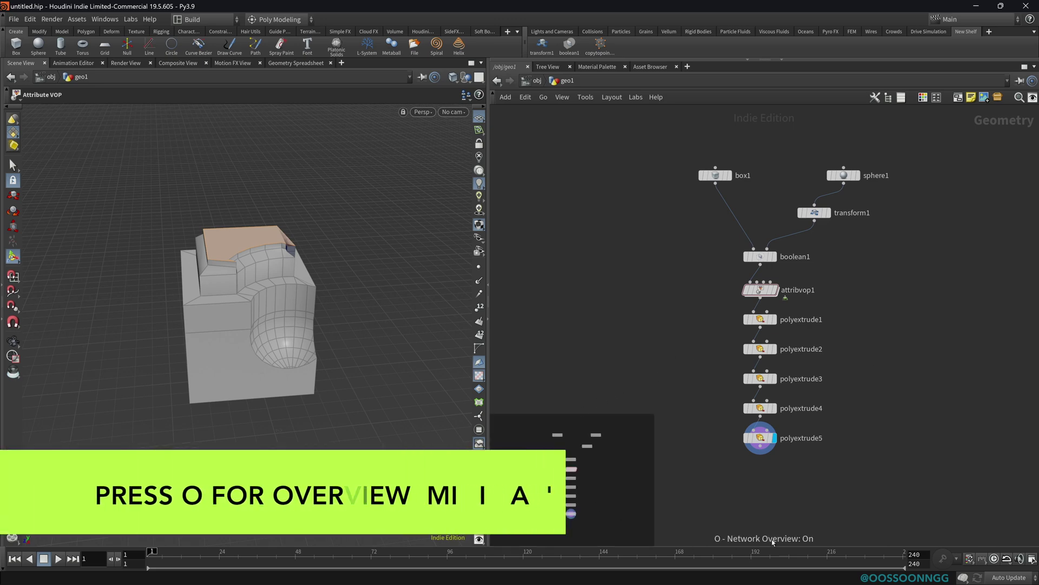
scroll(669, 456, "up", 3)
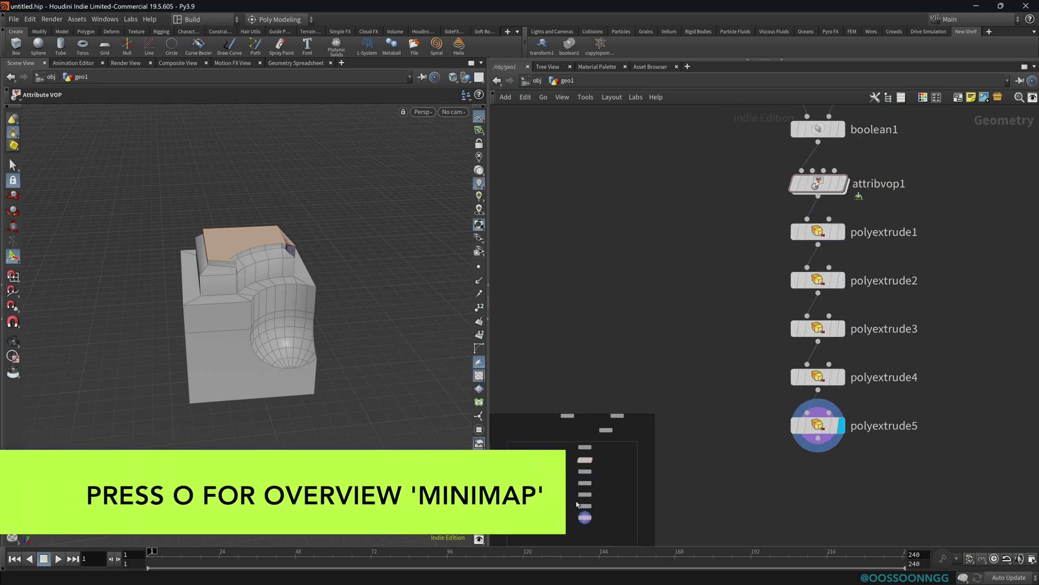
mouse_move(601, 463)
left_mouse_down()
mouse_move(618, 436)
mouse_move(598, 449)
mouse_move(590, 476)
mouse_move(591, 457)
left_mouse_up()
middle_click_drag(623, 345, 688, 368)
scroll(666, 322, "down", 4)
scroll(688, 368, "up", 4)
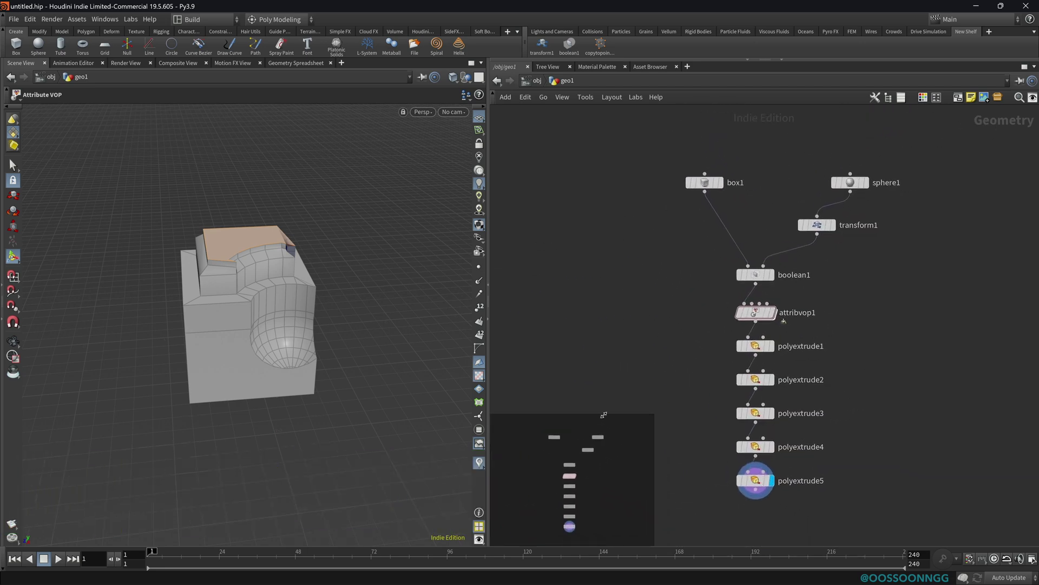
key("o")
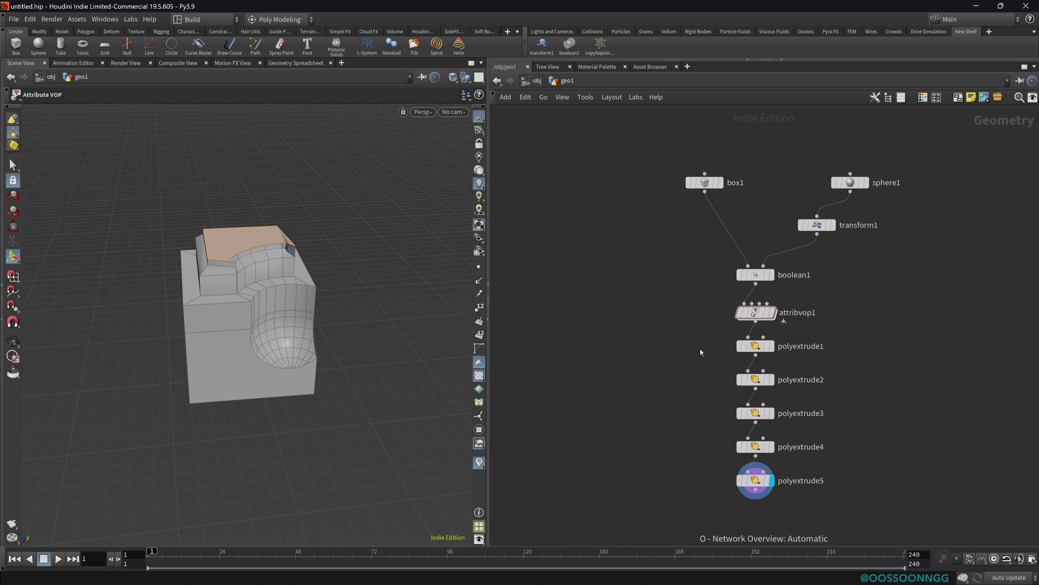
- Enclose attribvop1 and the five polyextrude nodes in a network box and move it slightly down and left
middle_click_drag(701, 350, 655, 340)
left_click_drag(582, 291, 869, 533)
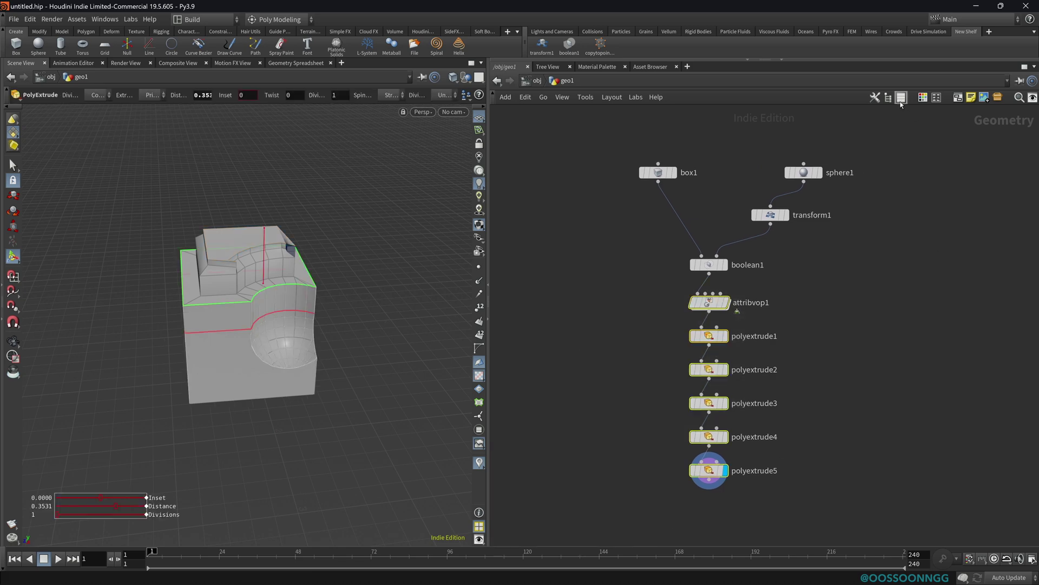
left_click(959, 98)
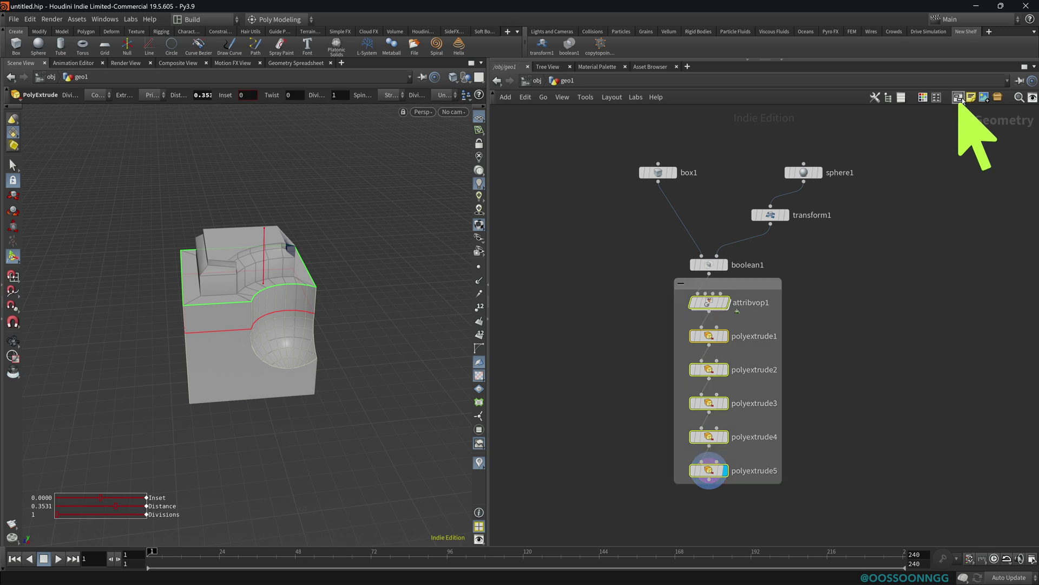
left_click_drag(762, 284, 736, 307)
- Show and enlarge the color palette, color the network box pink, and move the box slightly lower
key("c")
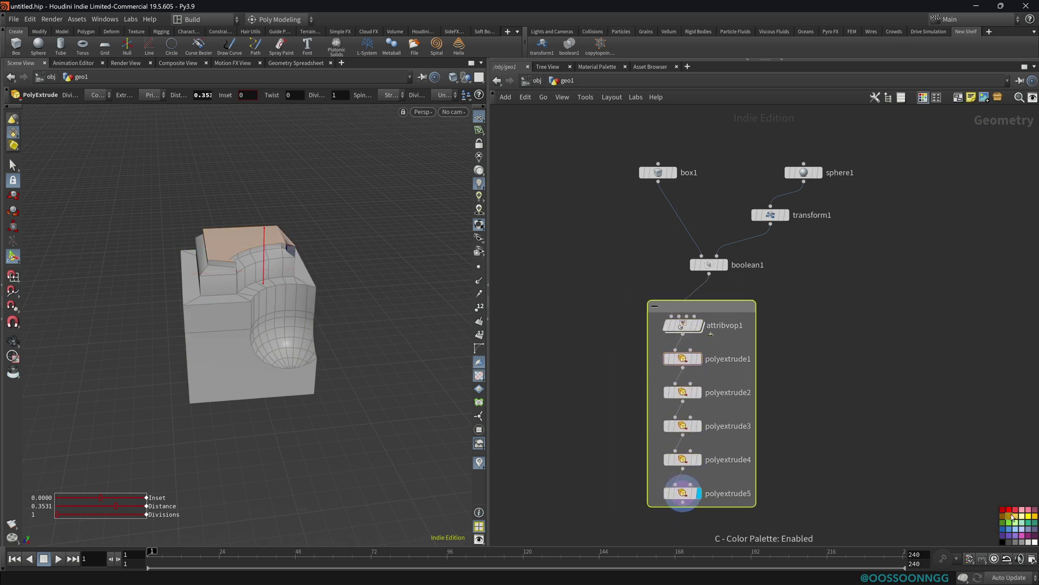
left_click_drag(1000, 507, 941, 473)
left_click(1002, 479)
left_click(856, 390)
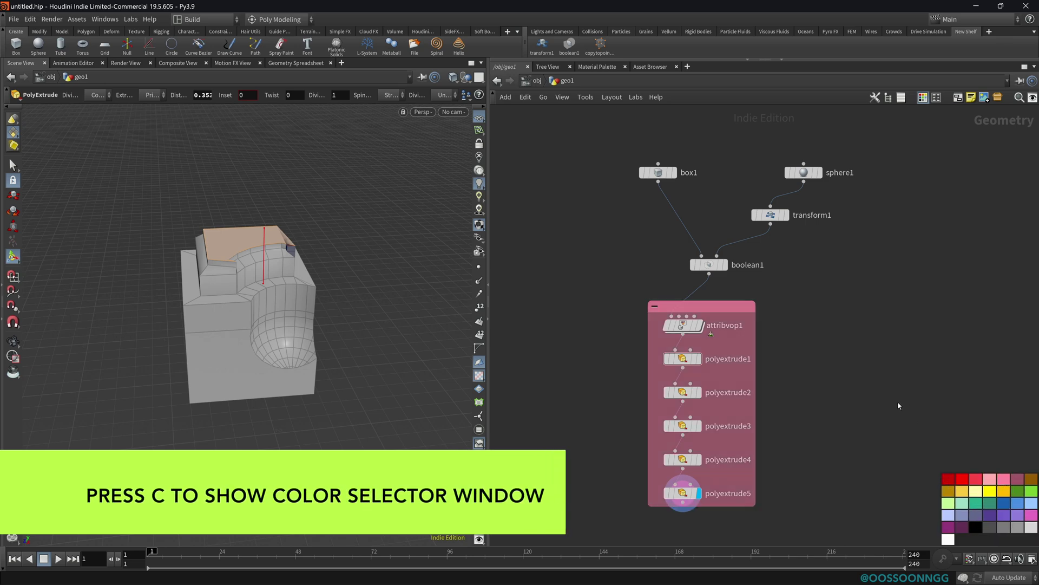
left_click_drag(701, 306, 708, 319)
left_click(570, 308)
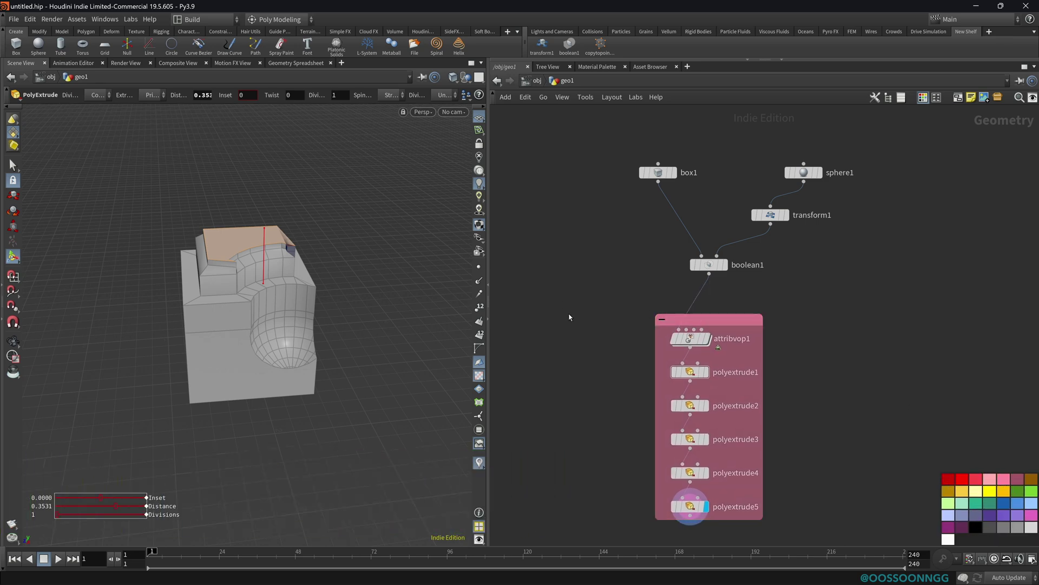
- Navigate the network with the overview minimap turned on, and hide both the color palette and the overview
key("o")
left_click_drag(556, 476, 557, 488)
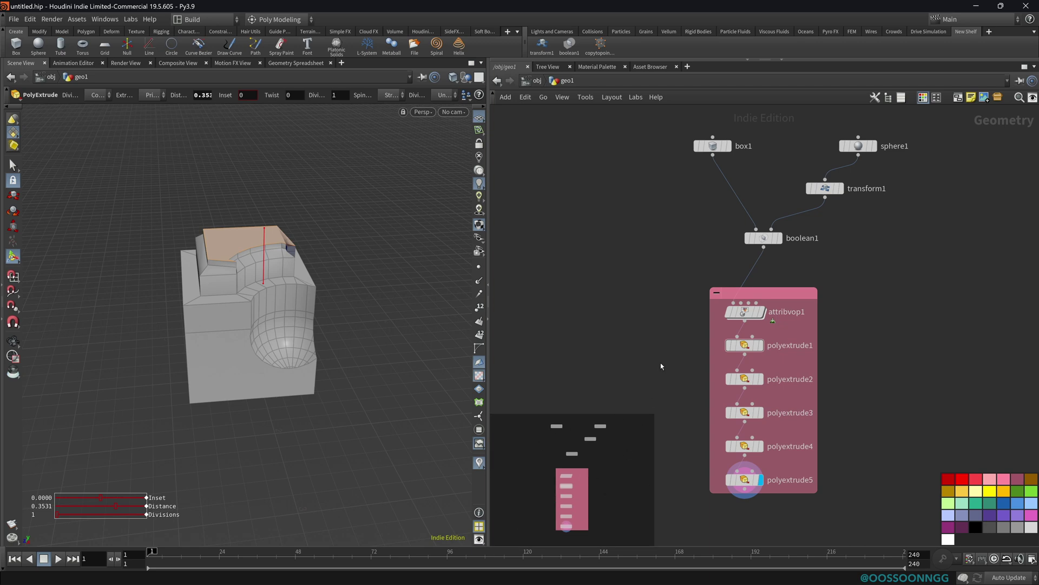
mouse_move(662, 364)
middle_mouse_down()
mouse_move(561, 371)
mouse_move(651, 351)
middle_mouse_up()
middle_click_drag(959, 250, 948, 269)
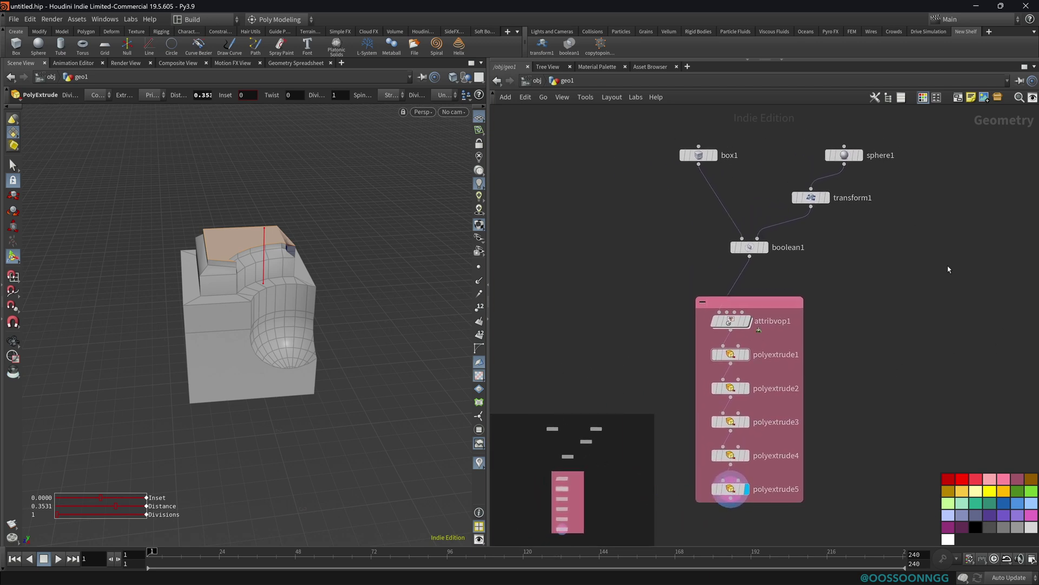
key("c")
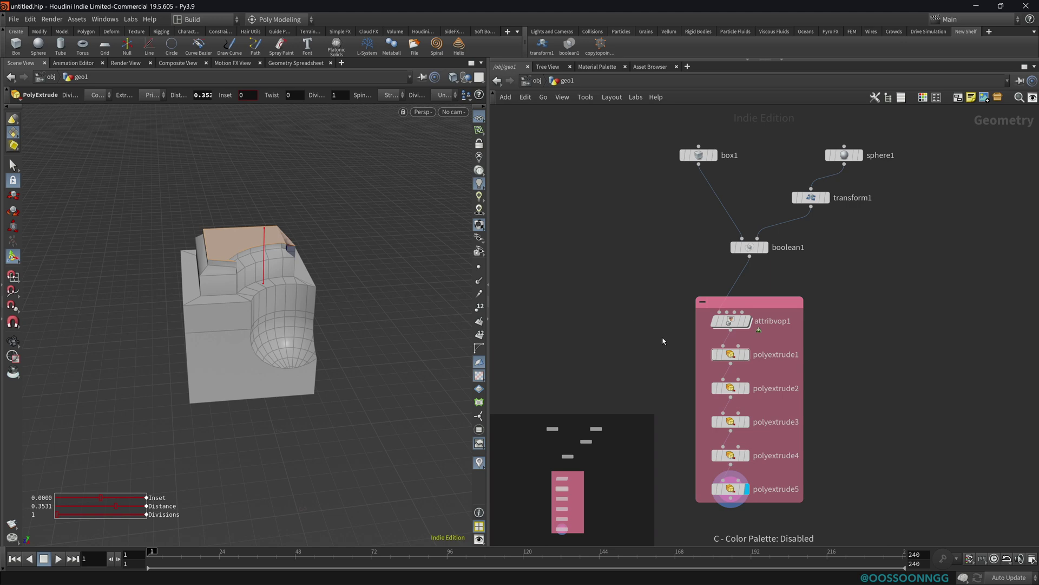
scroll(585, 468, "up", 2)
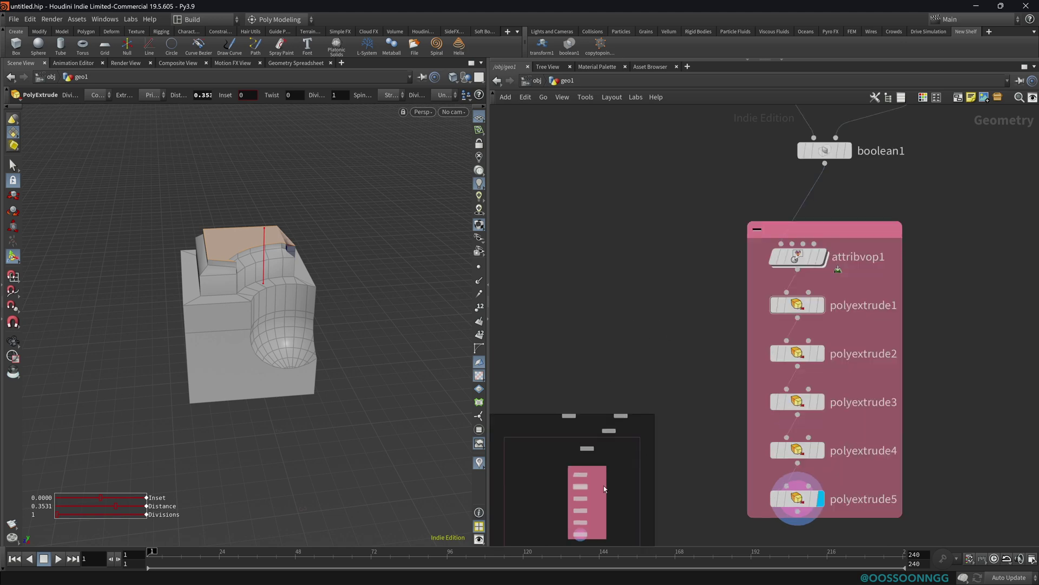
scroll(645, 469, "down", 7)
scroll(578, 499, "up", 7)
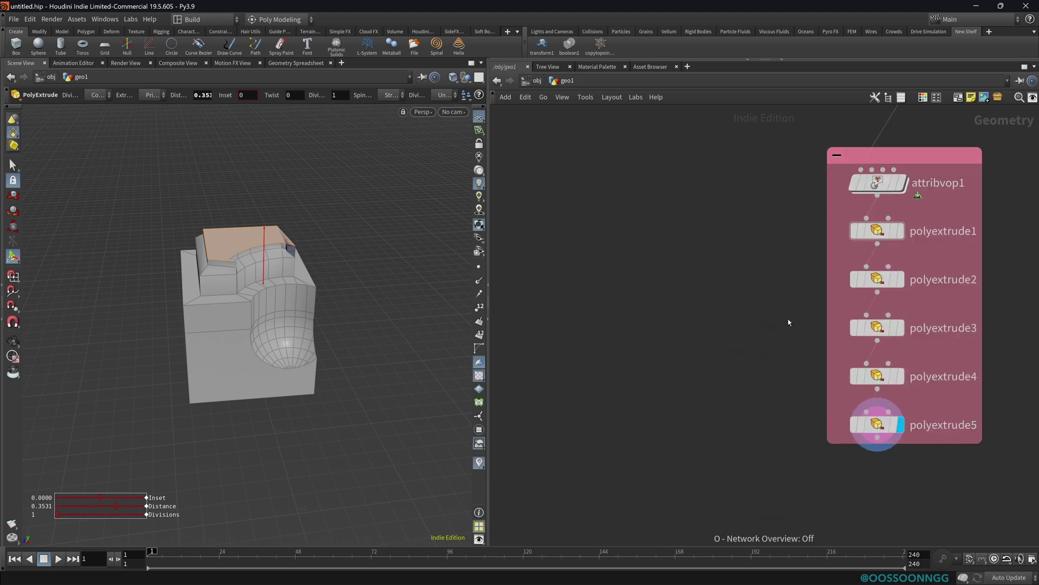
scroll(800, 299, "down", 4)
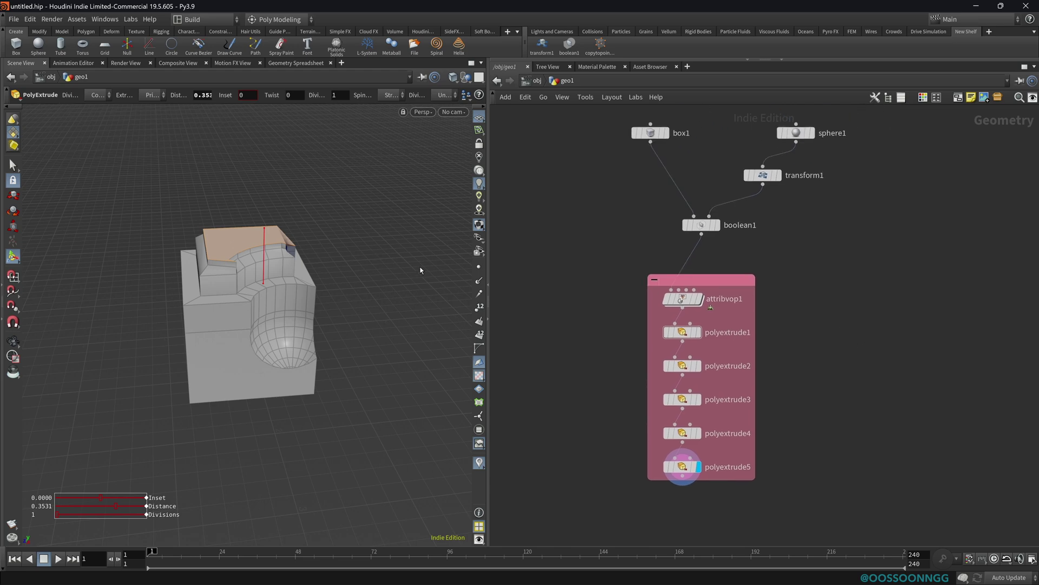
- Title the pink network box "amazing stuff"
left_click_drag(544, 260, 766, 359)
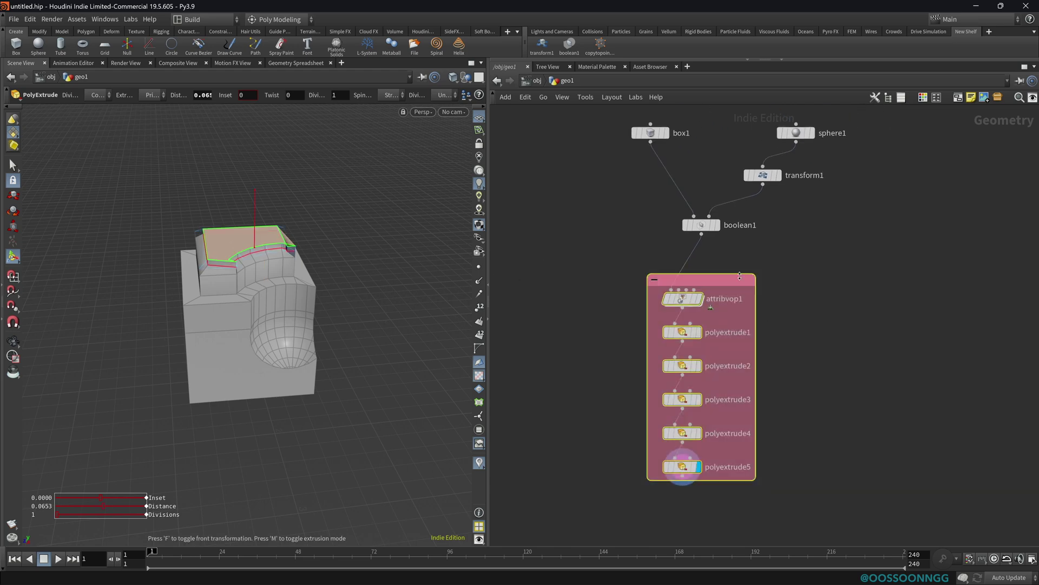
double_click(723, 281)
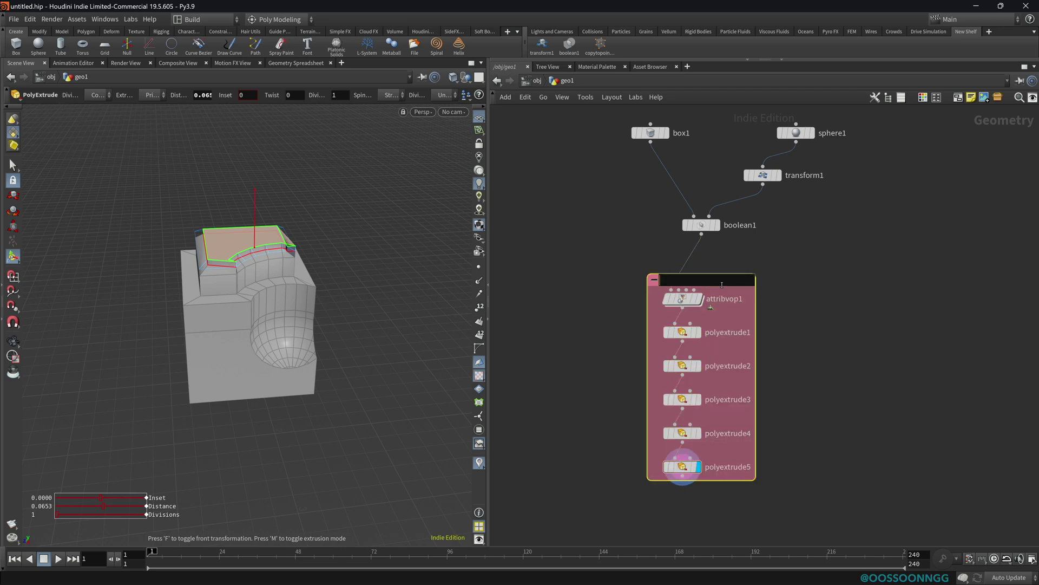
type("amazing stuff")
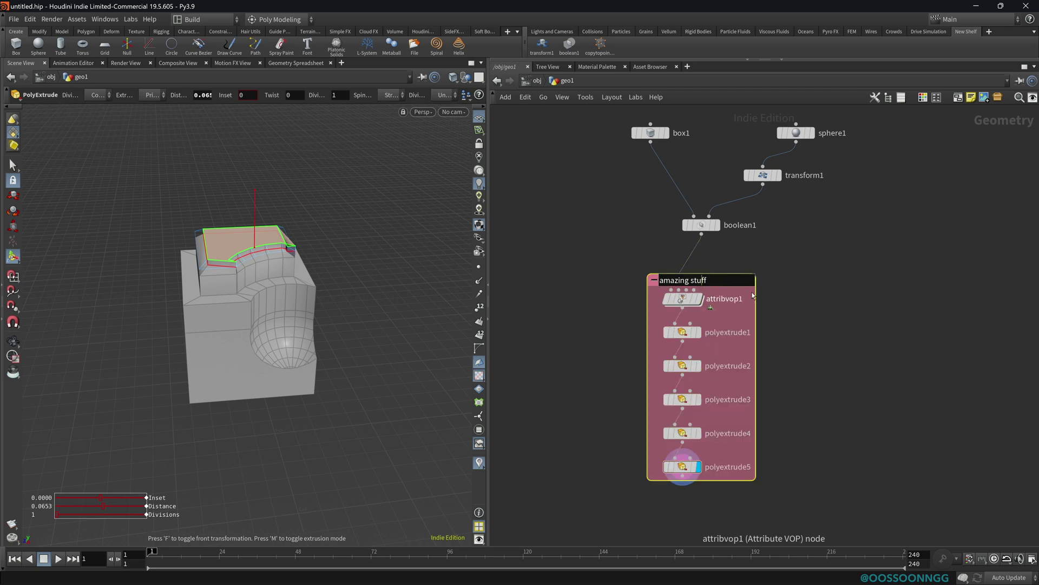
key("Return")
- Recolor the "amazing stuff" network box light blue and hide the color palette
key("c")
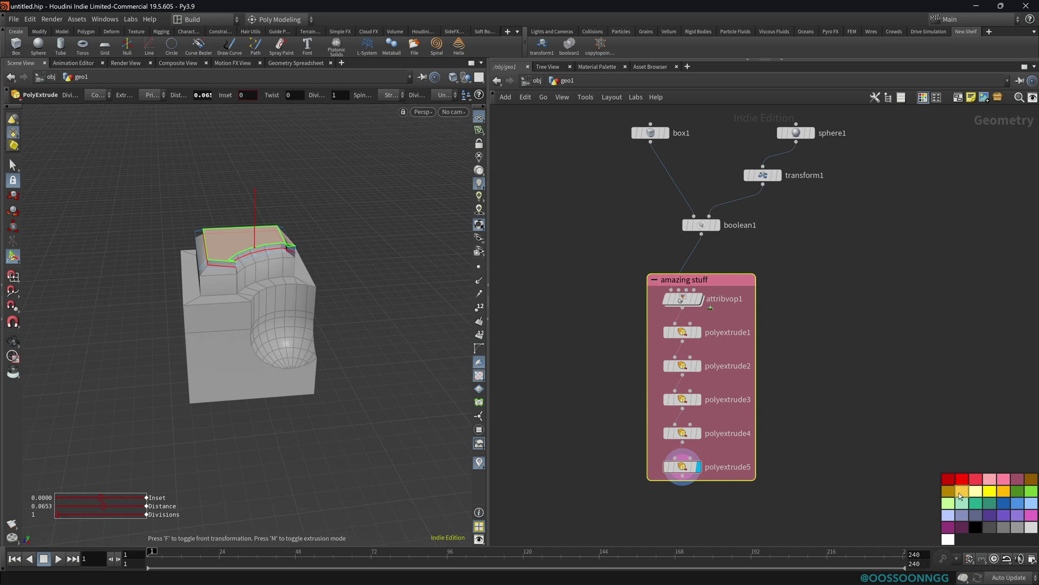
left_click(949, 521)
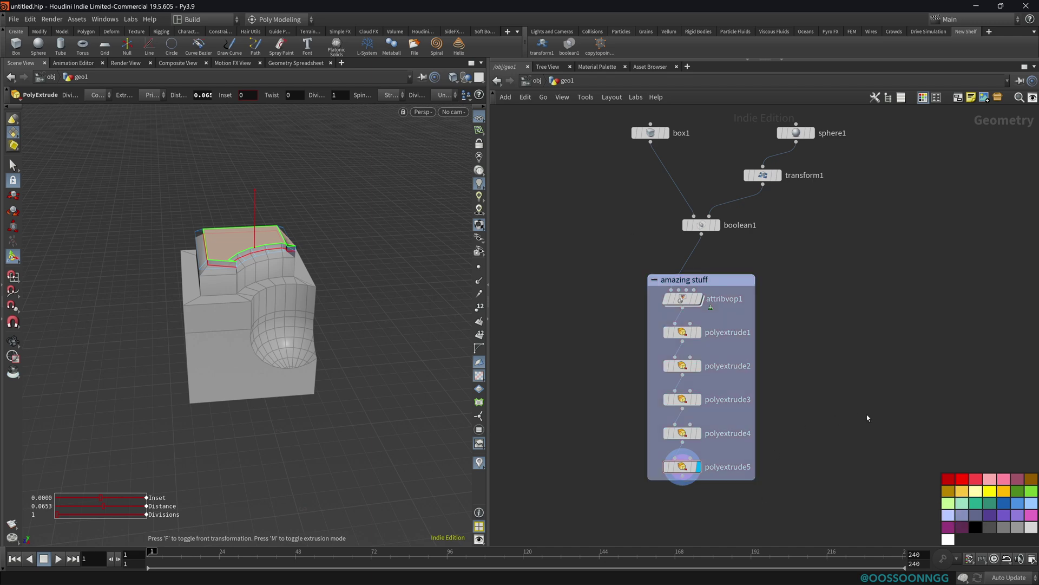
key("c")
- Jump between the saved network quickmarks 2, 4 and 1
key("2")
key("4")
key("2")
key("1")
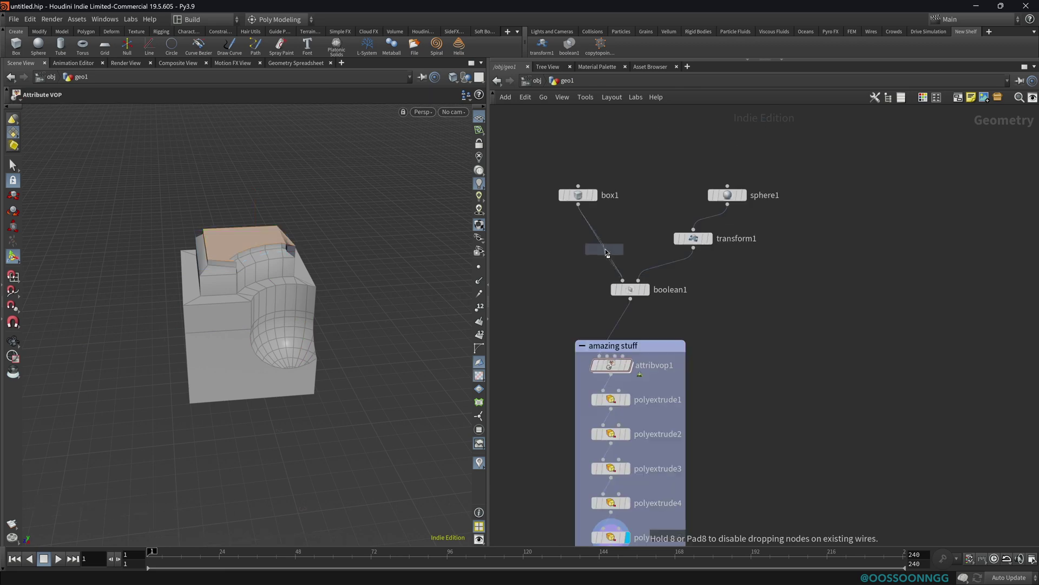
- Insert a Transform node on the wire between box1 and boolean1 and shift the box with its viewport handle
left_click(606, 253)
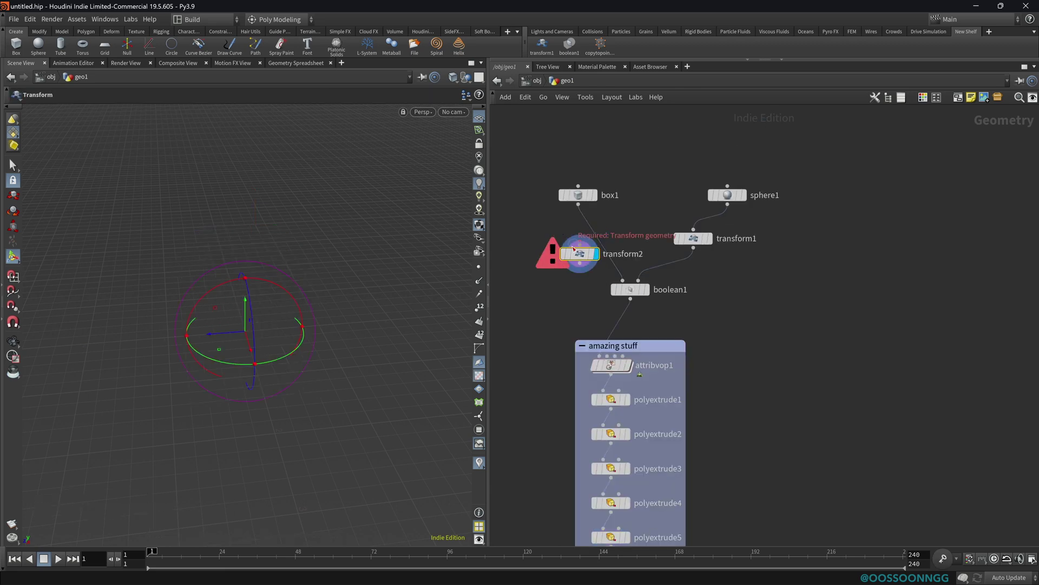
left_click_drag(594, 252, 601, 238)
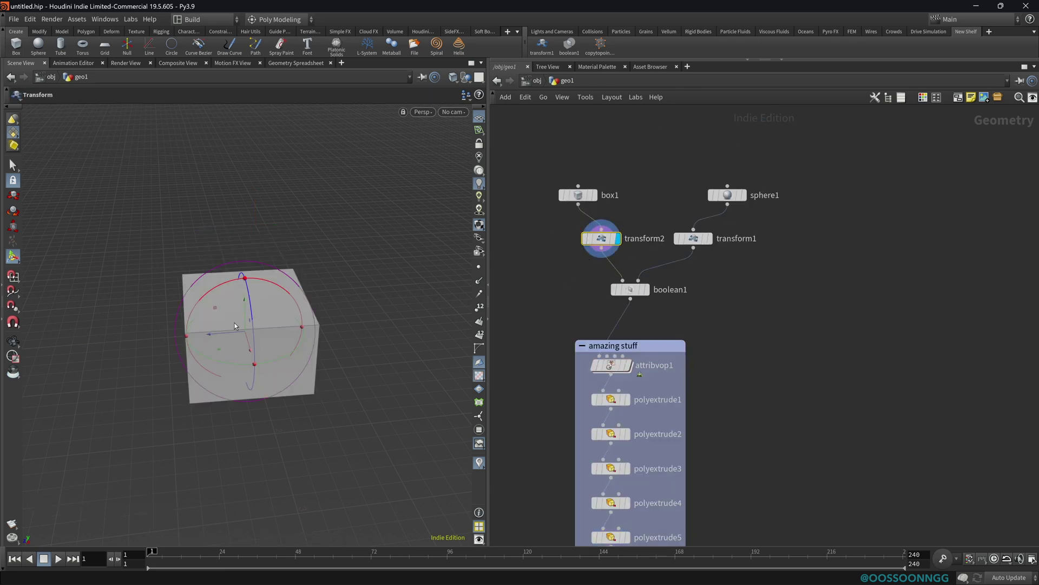
left_click_drag(222, 351, 198, 341)
- Move the display flag to polyextrude5, to attribvop1 and finally to boolean1 to view each result
middle_click_drag(535, 343, 570, 241)
key("r")
left_click(648, 436)
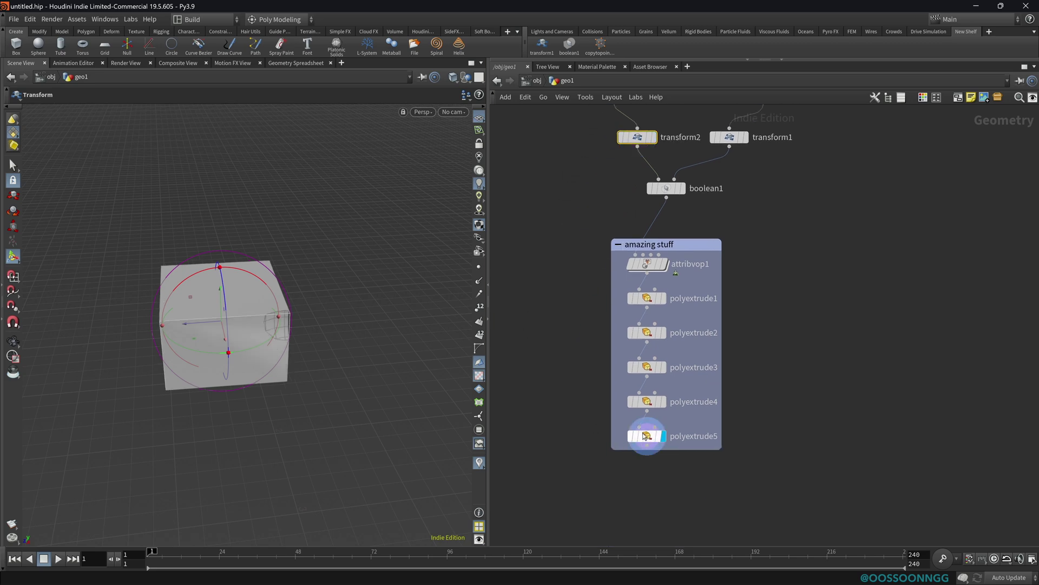
left_click(665, 264)
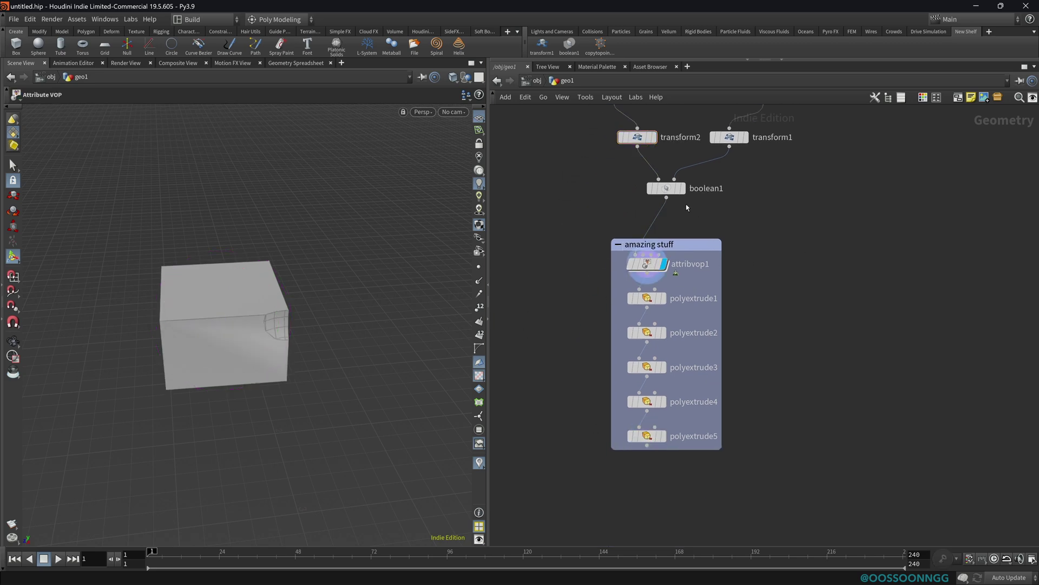
left_click(683, 188)
middle_click_drag(579, 225, 575, 264)
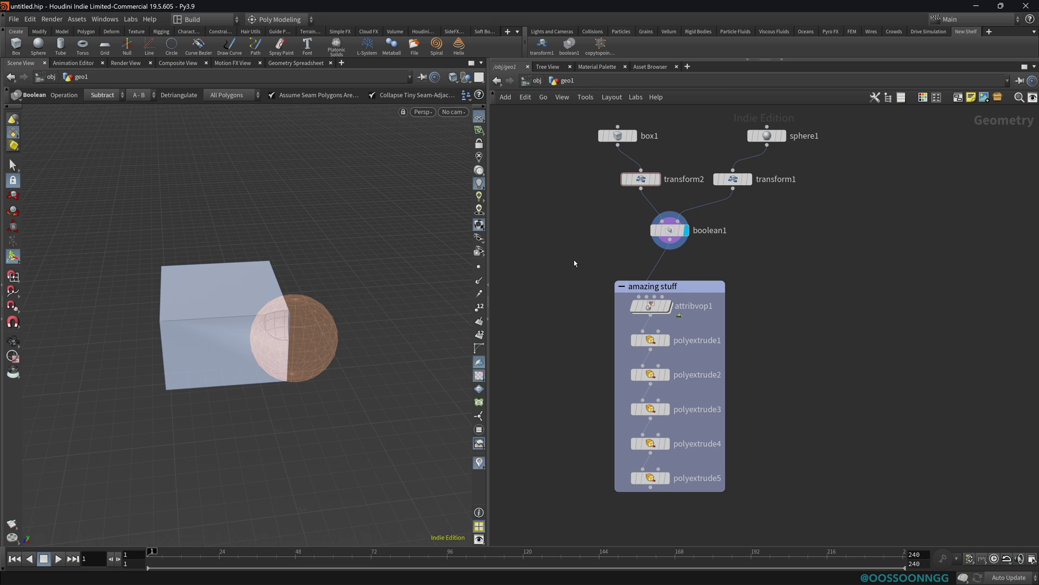